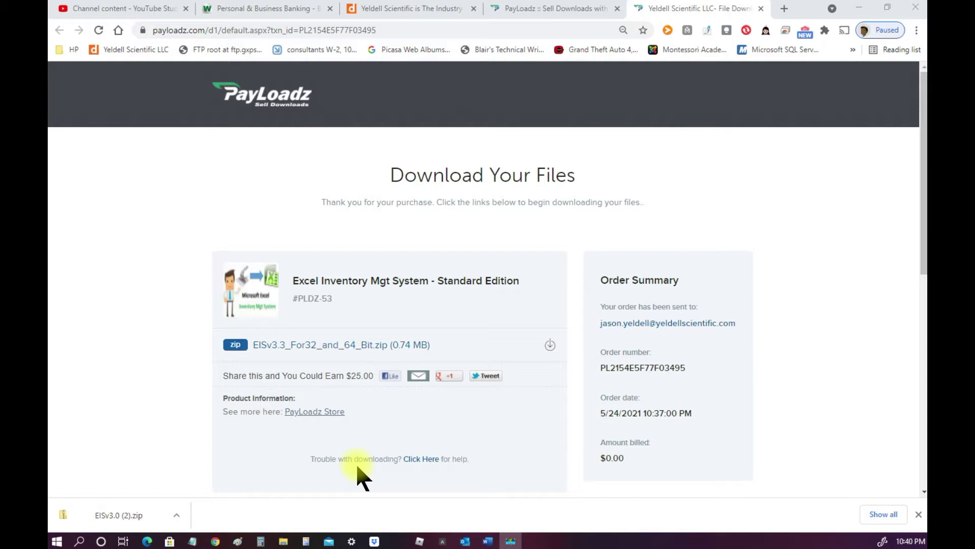
Download EISv3.3_For32_and_64_Bit.zip from PayLoadz and bring the Downloads folder window into view
left_click(331, 345)
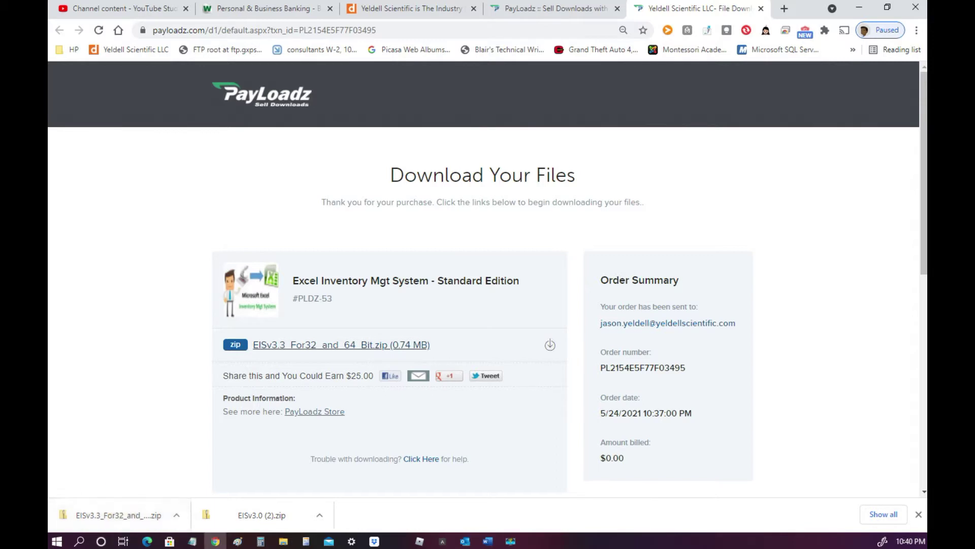
left_click_drag(49, 81, 524, 152)
Extract the EISv3.3 zip into Downloads and open the EIS v3.3_32_64_Bit folder
left_click(579, 147)
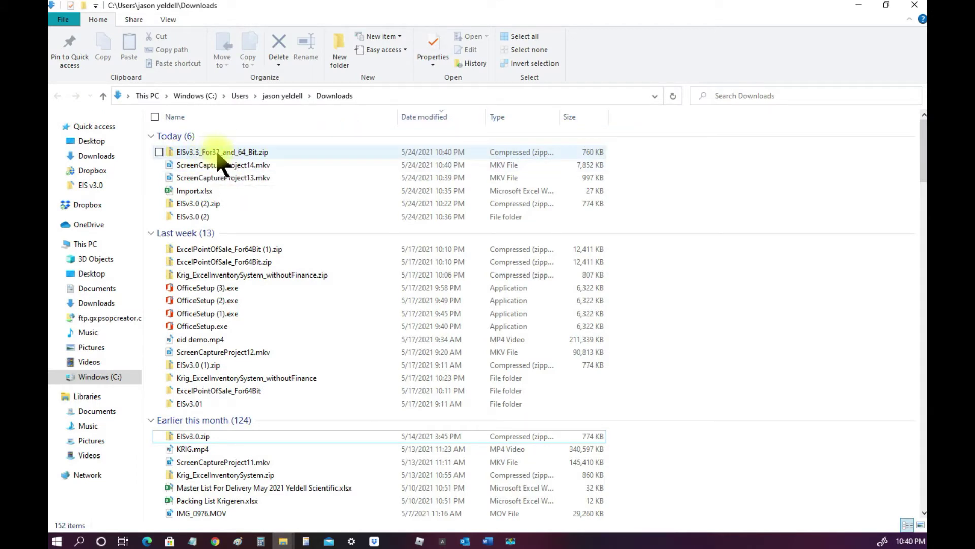
right_click(264, 151)
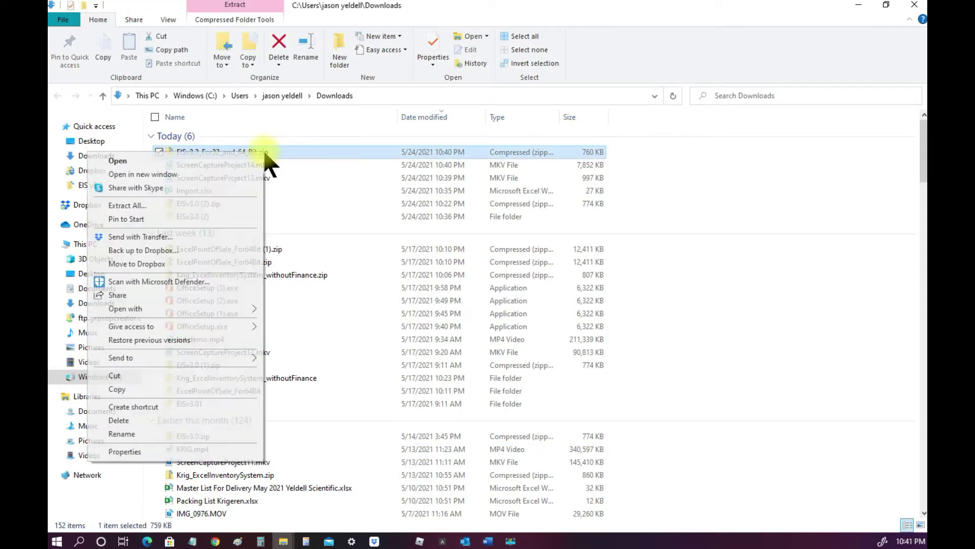
left_click(154, 205)
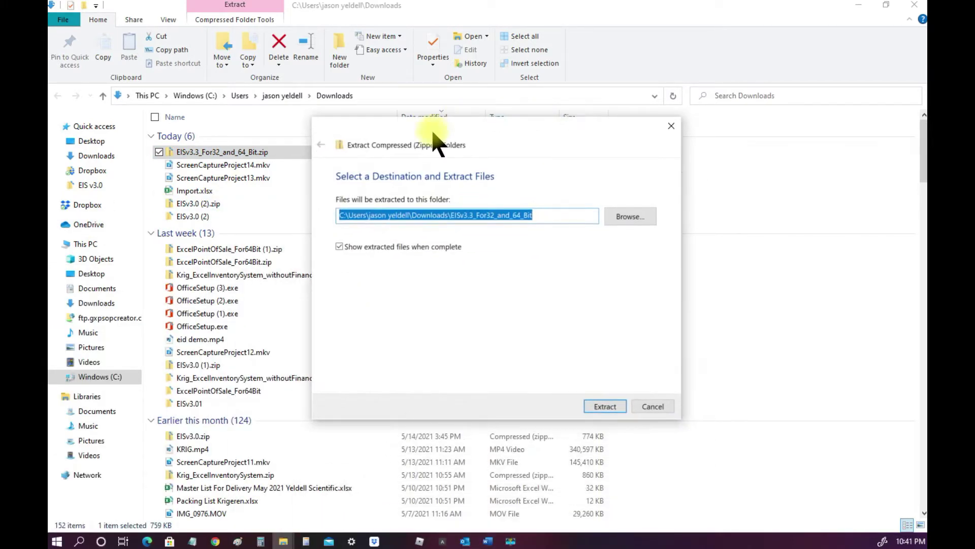
left_click(612, 404)
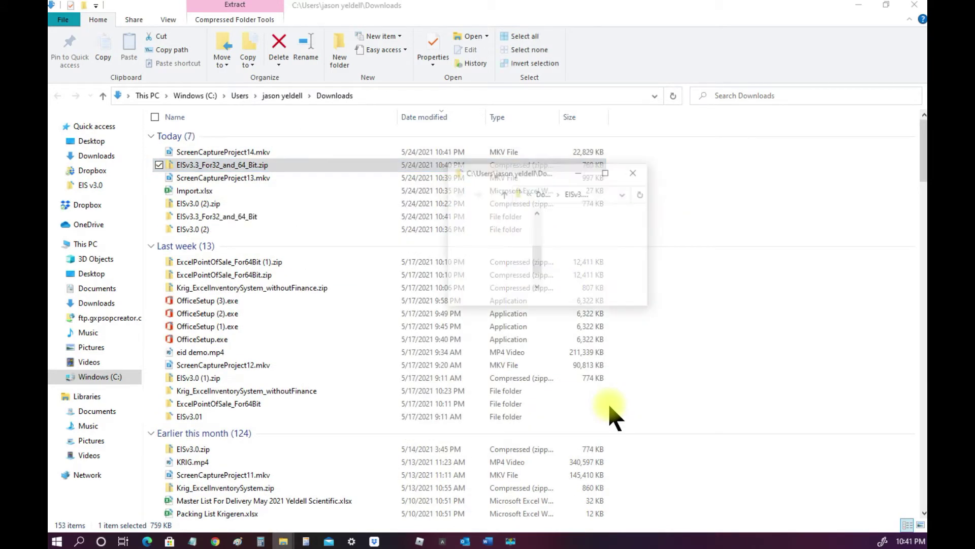
left_click(606, 172)
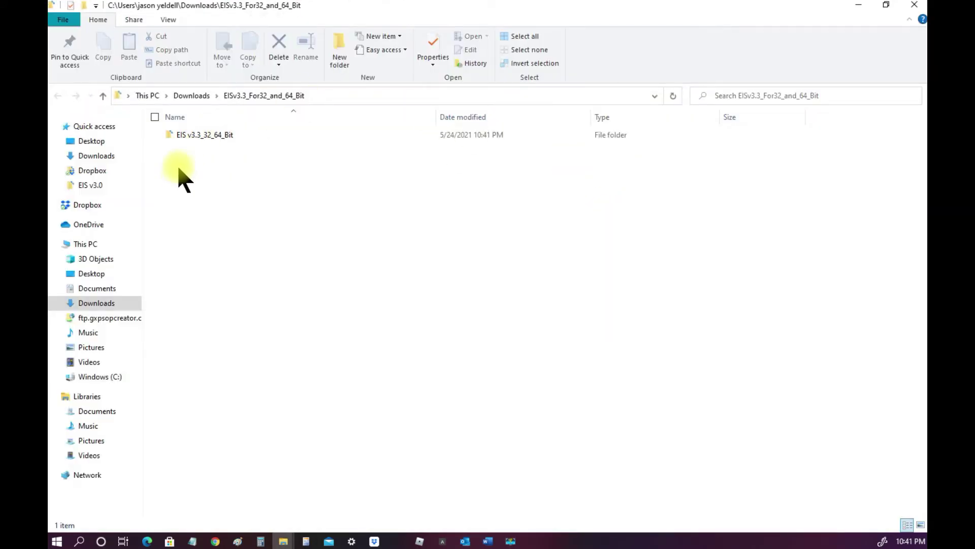
double_click(203, 136)
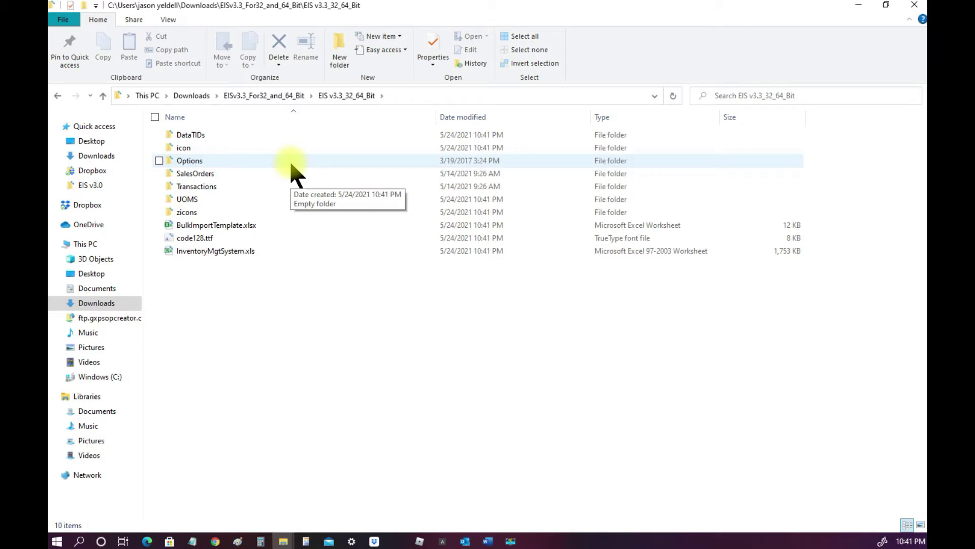
double_click(220, 256)
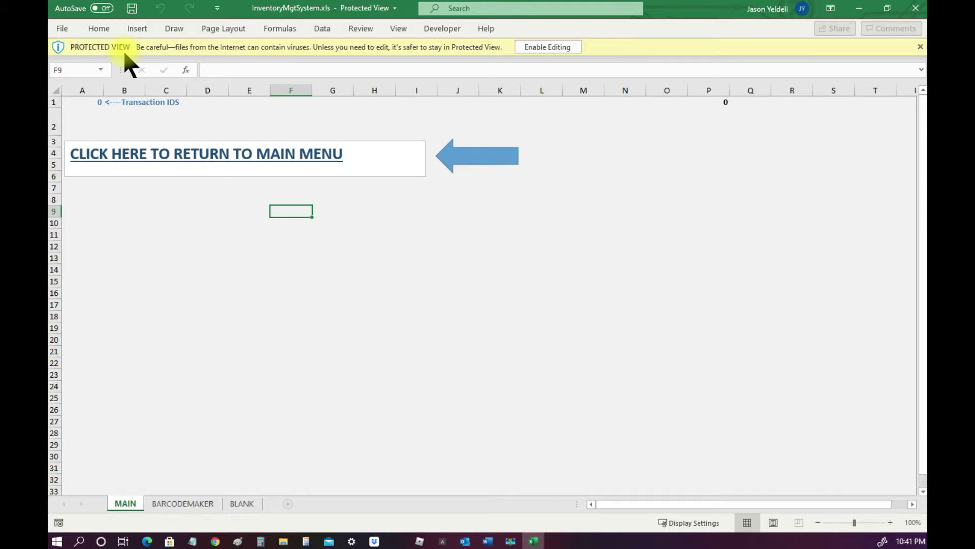
left_click(532, 46)
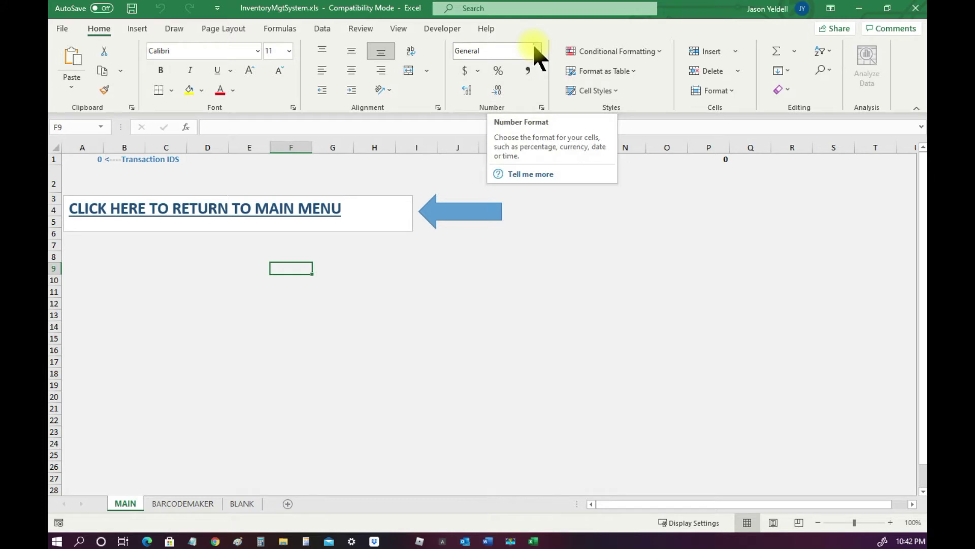
left_click(915, 9)
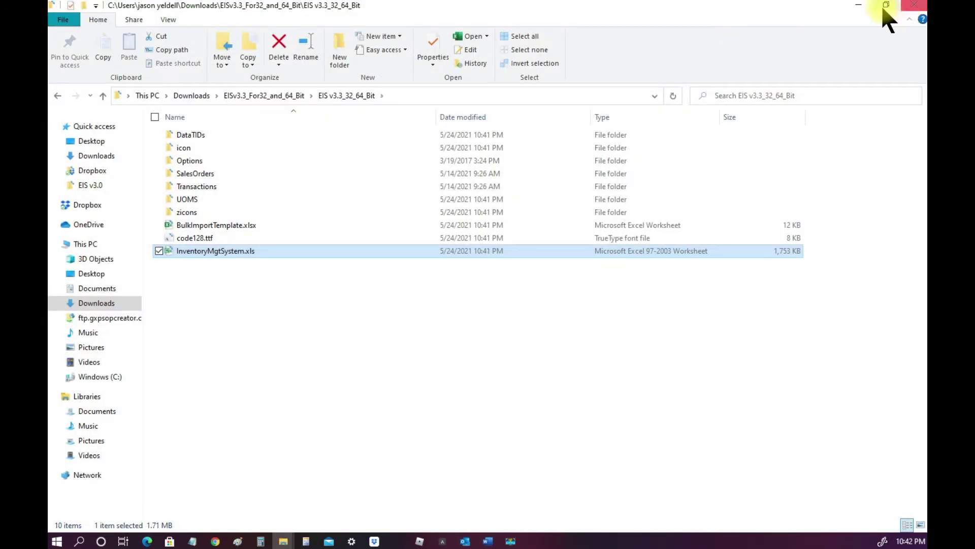
Rerun InventoryMgtSystem.xls and accept the Success message about the added desktop icon
double_click(228, 253)
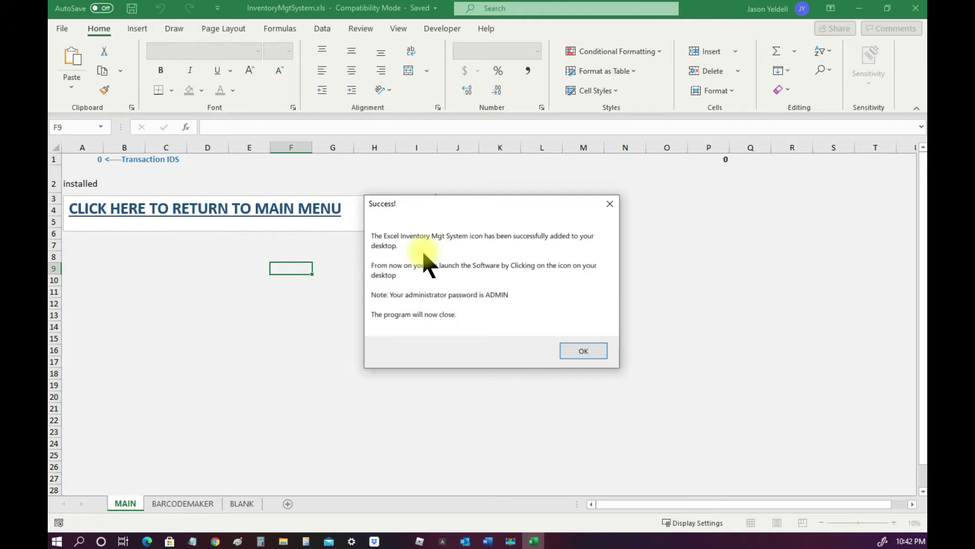
left_click(568, 348)
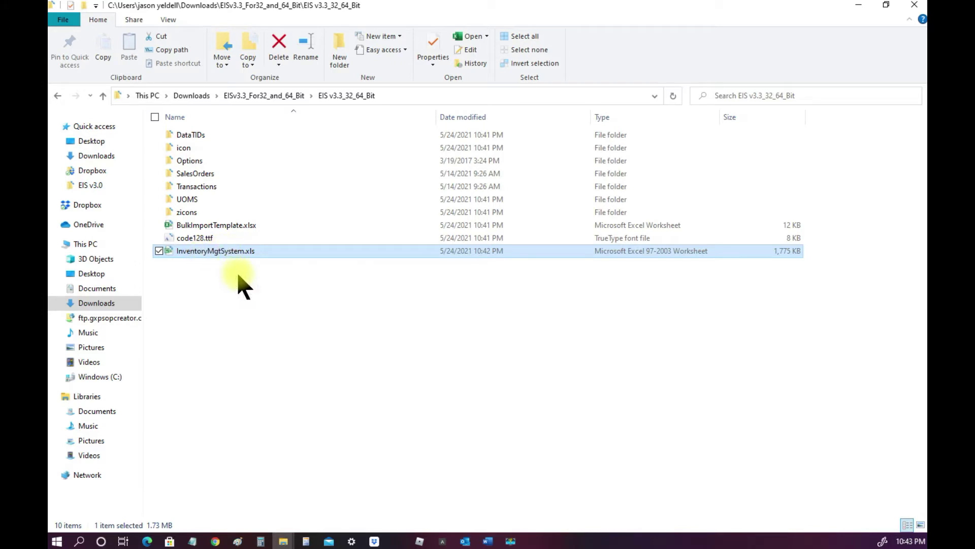
Launch InventoryMgtSystem.xls to its main selection menu and shift the form slightly right
double_click(224, 252)
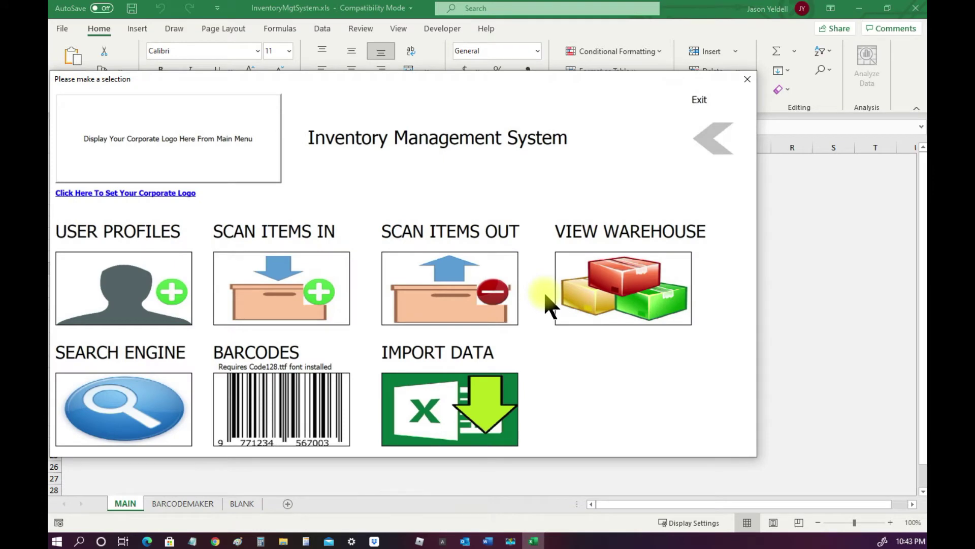
left_click_drag(335, 82, 424, 79)
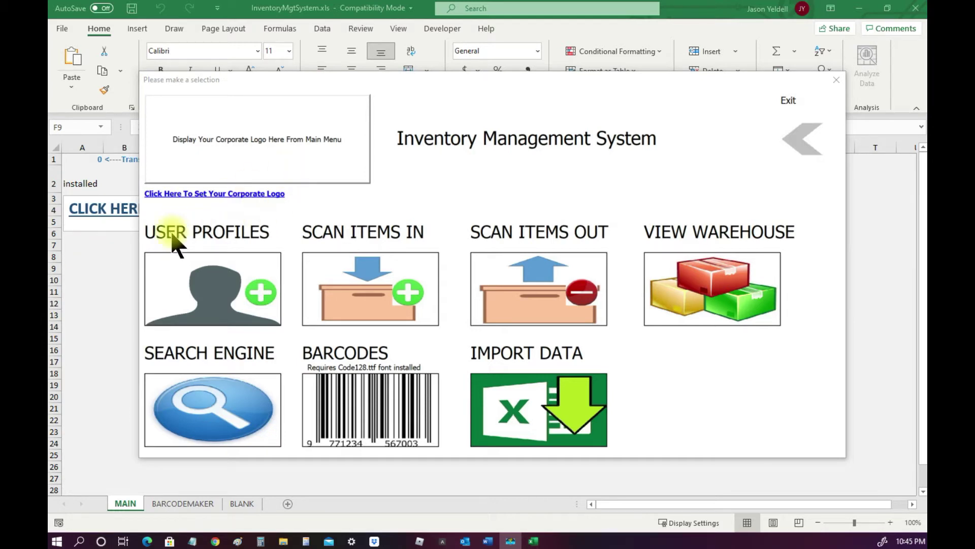
Unlock User Profiles with the administrator password and look up a new technician ID
left_click(175, 287)
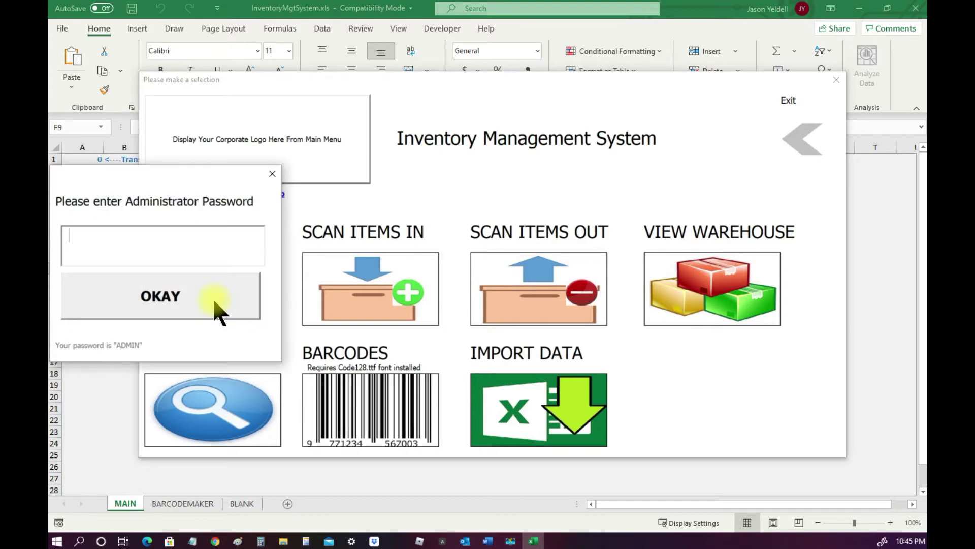
type("ADMIN")
left_click(187, 305)
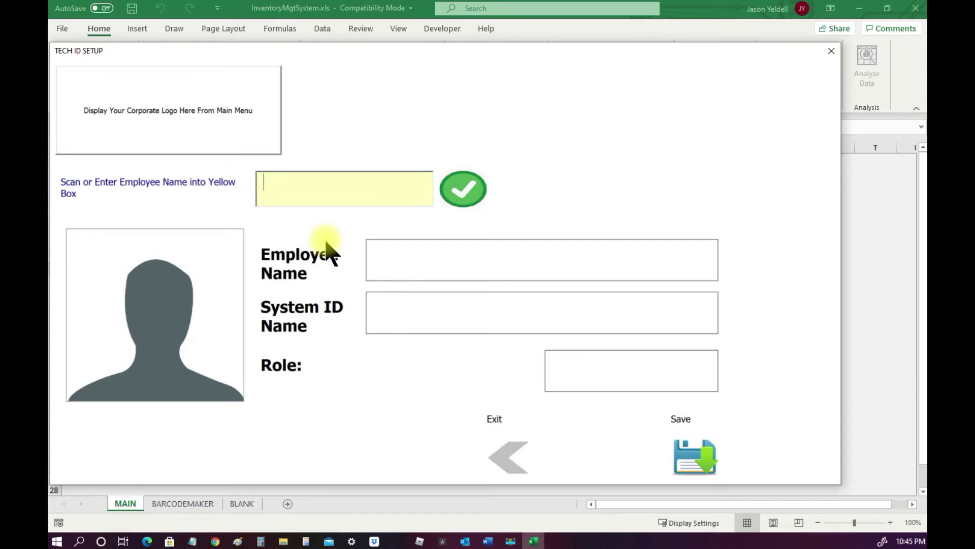
type("12345")
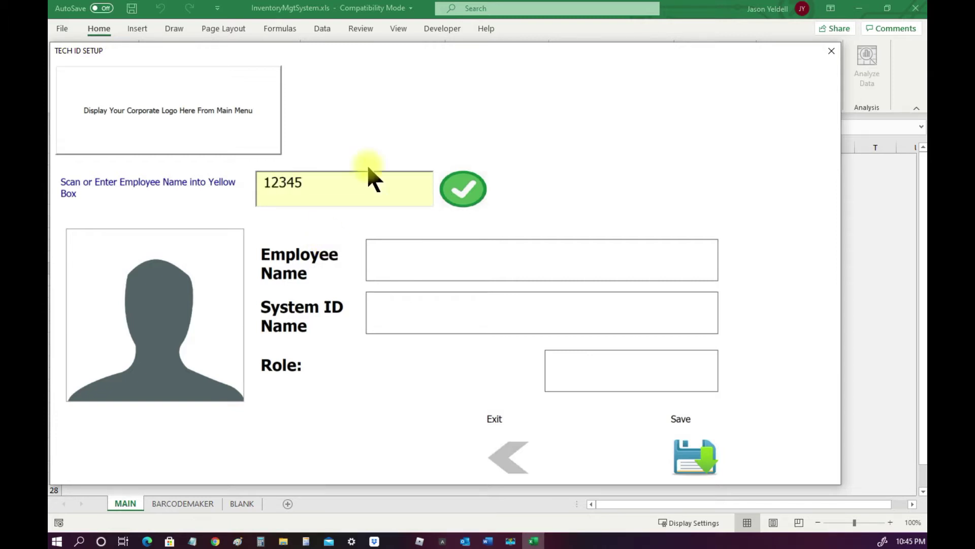
left_click(454, 190)
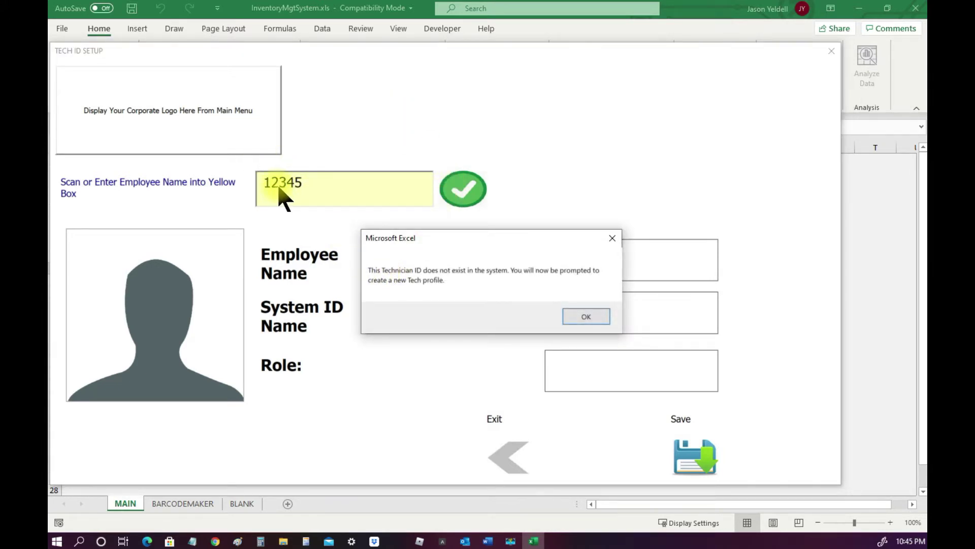
Create a new STANDARD technician profile with the employee's name and confirm it was added
left_click(586, 317)
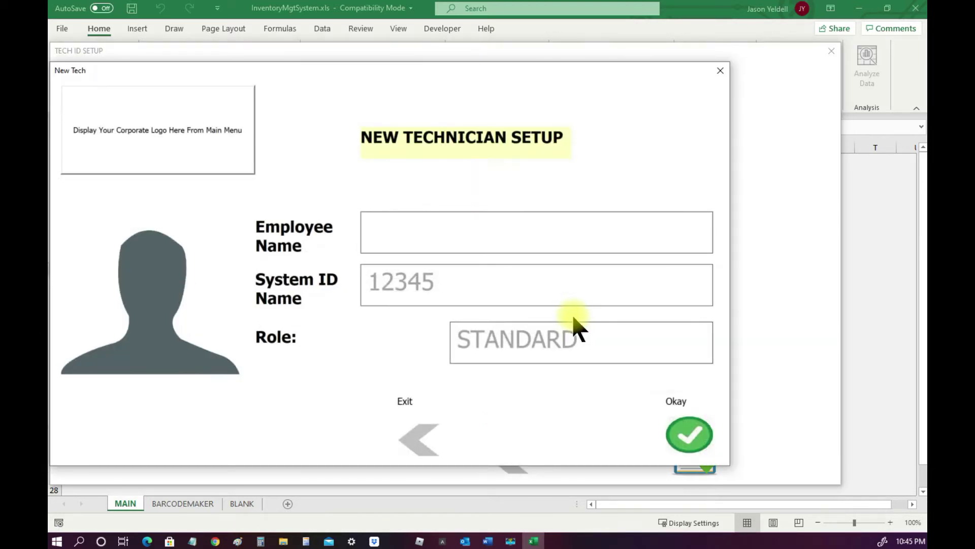
type("JohnDoe")
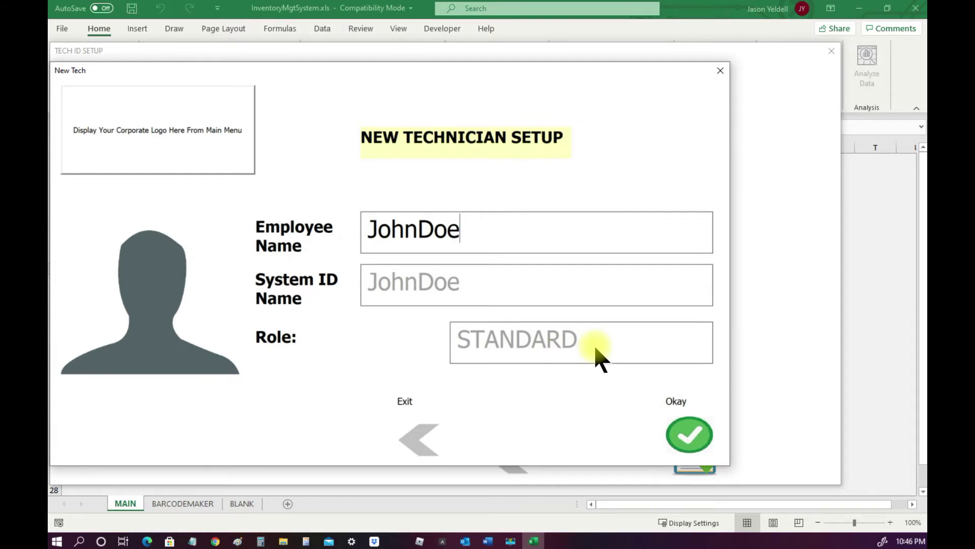
left_click(692, 434)
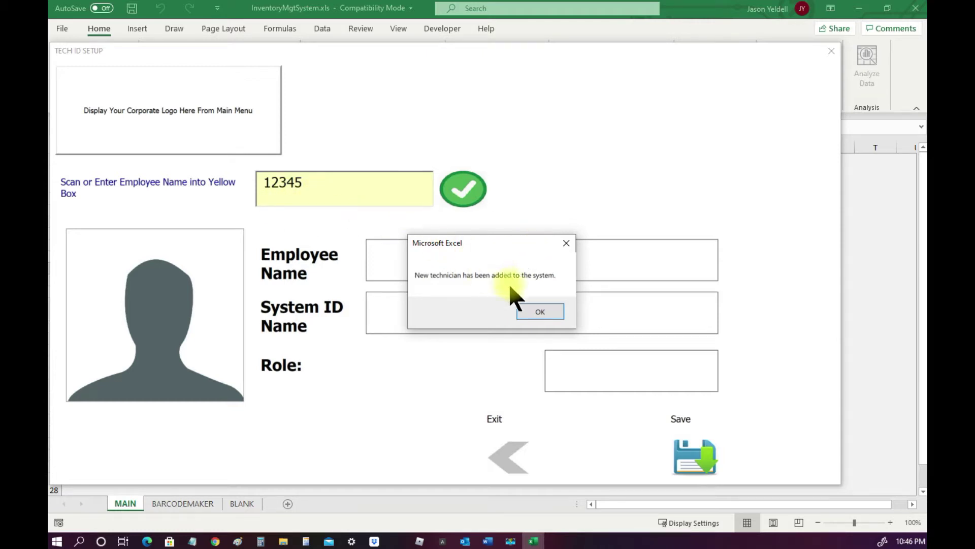
left_click(539, 317)
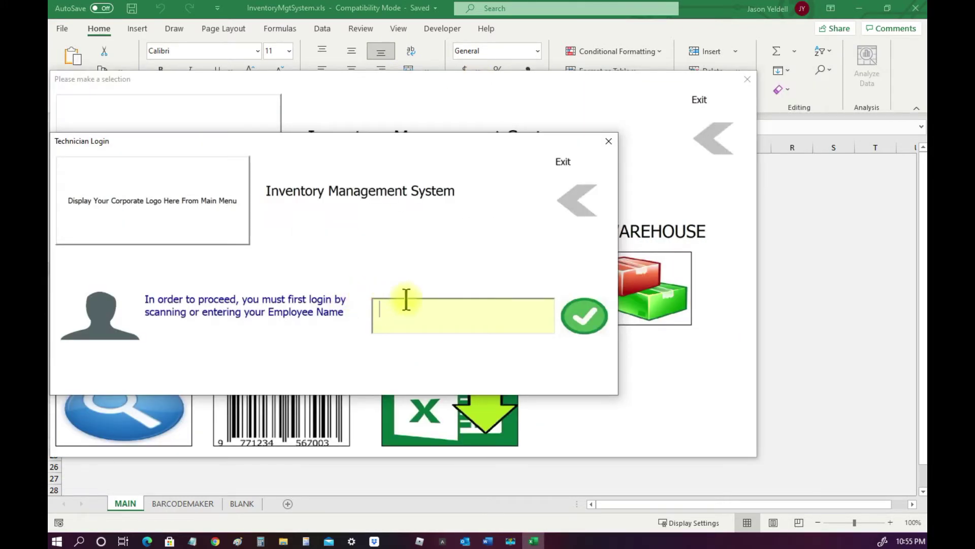
Log in with the new technician's ID, dismiss the welcome message, and reposition the INBOUND form
left_click(425, 316)
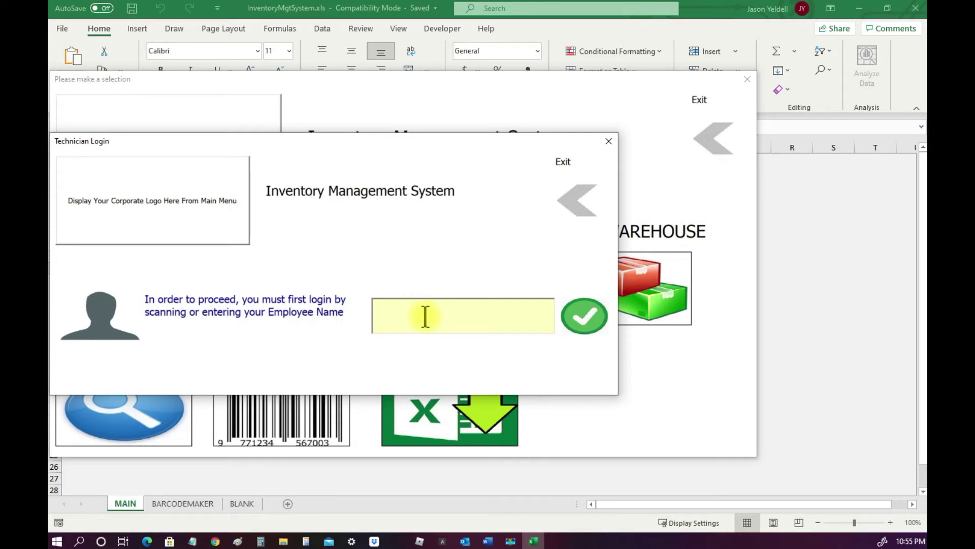
type("12345")
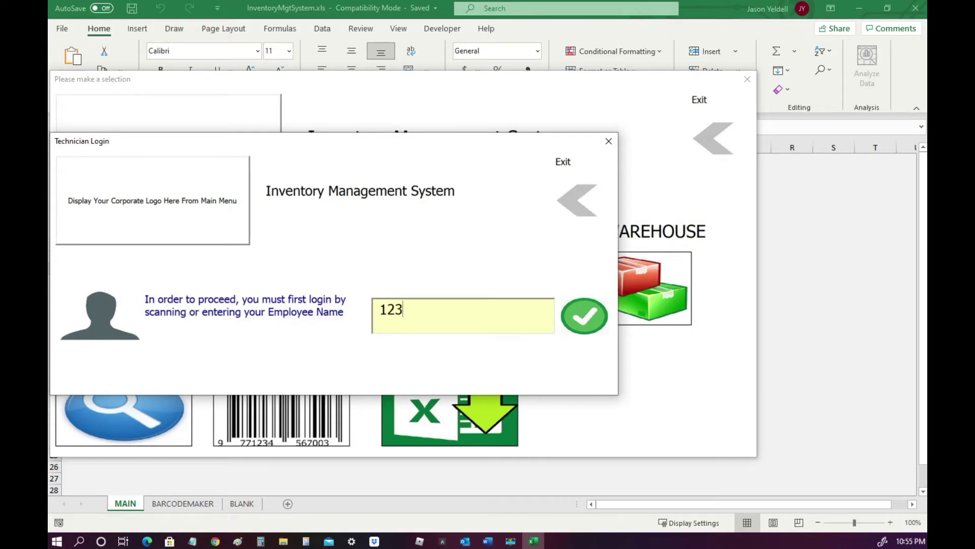
left_click(579, 328)
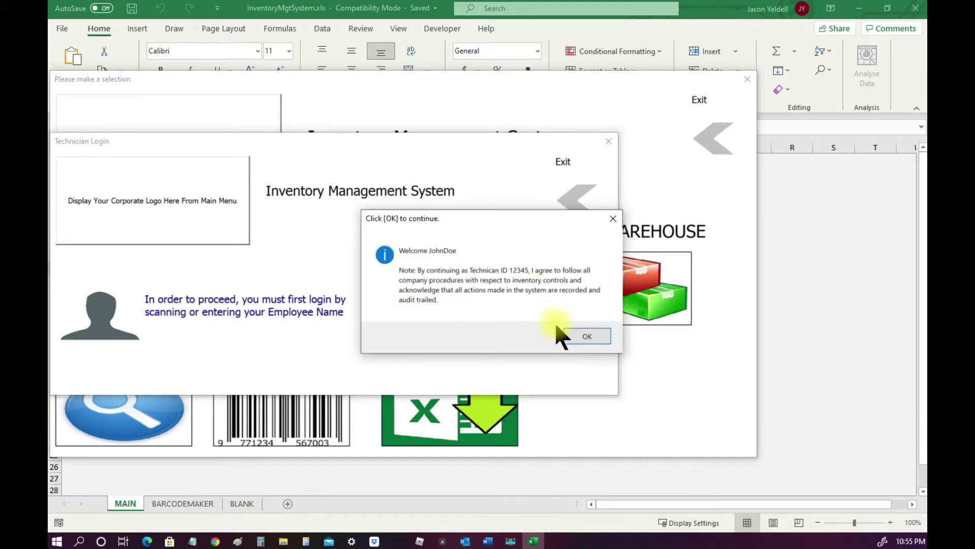
left_click(590, 337)
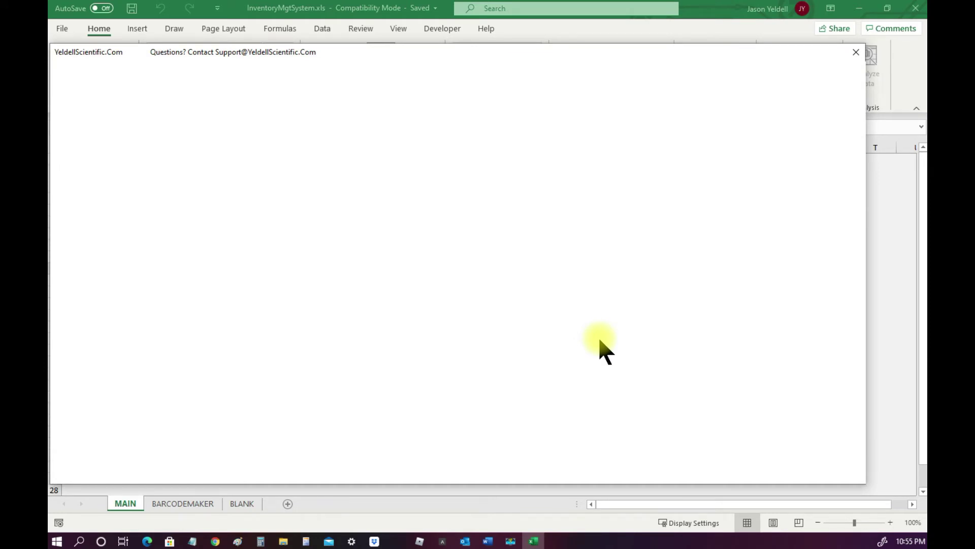
left_click_drag(450, 49, 477, 40)
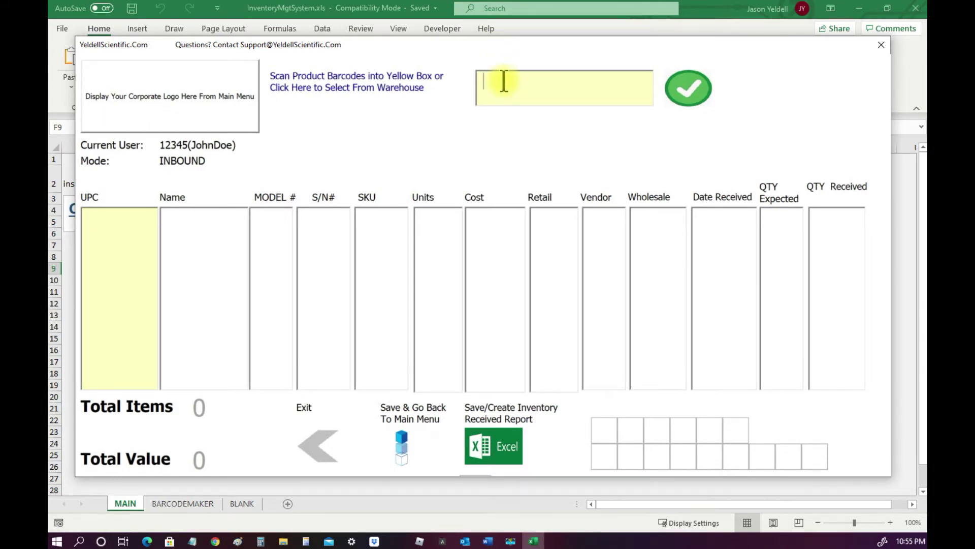
type("681131112543")
key("Return")
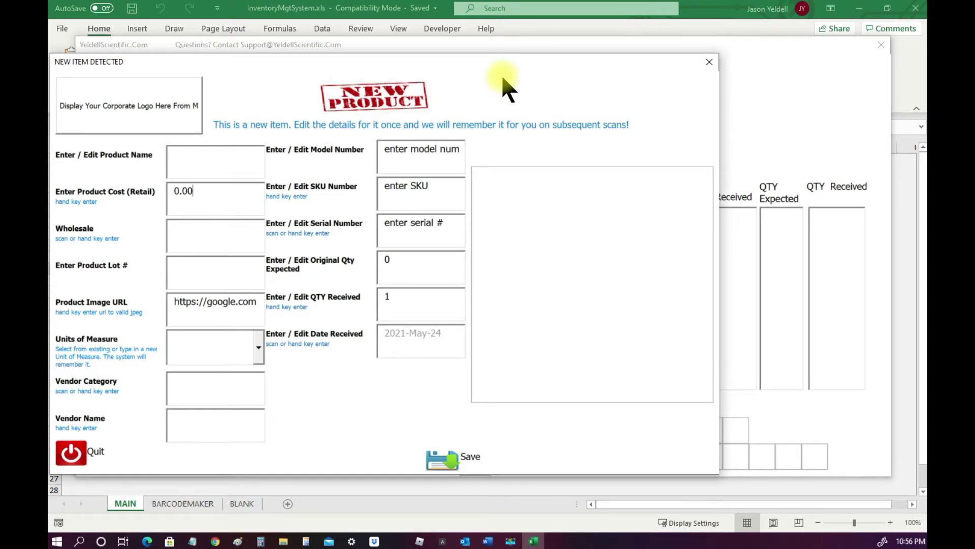
Enter name Sample Item 1, cost 10.00, wholesale 5/00 and lot Lot12345
left_click(217, 155)
type("Sample Item 1")
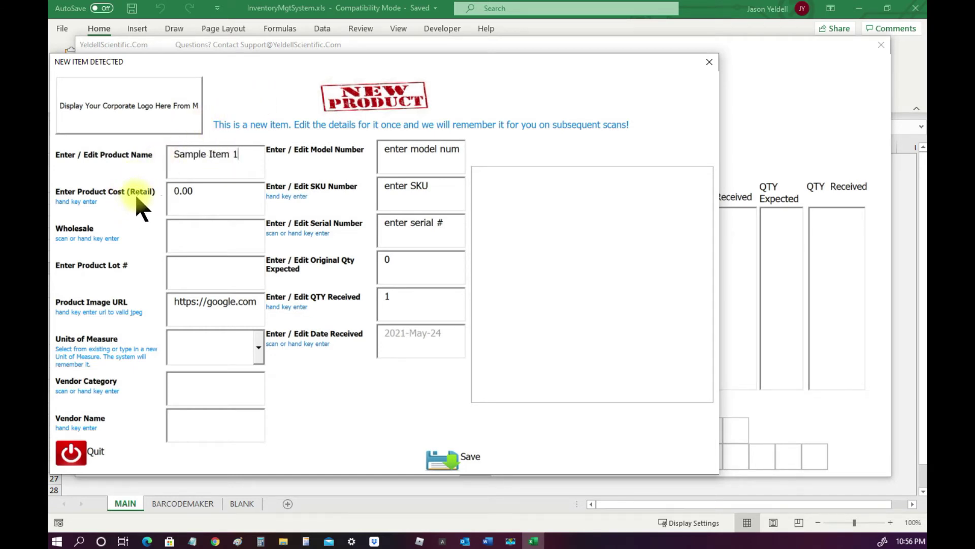
key("Tab")
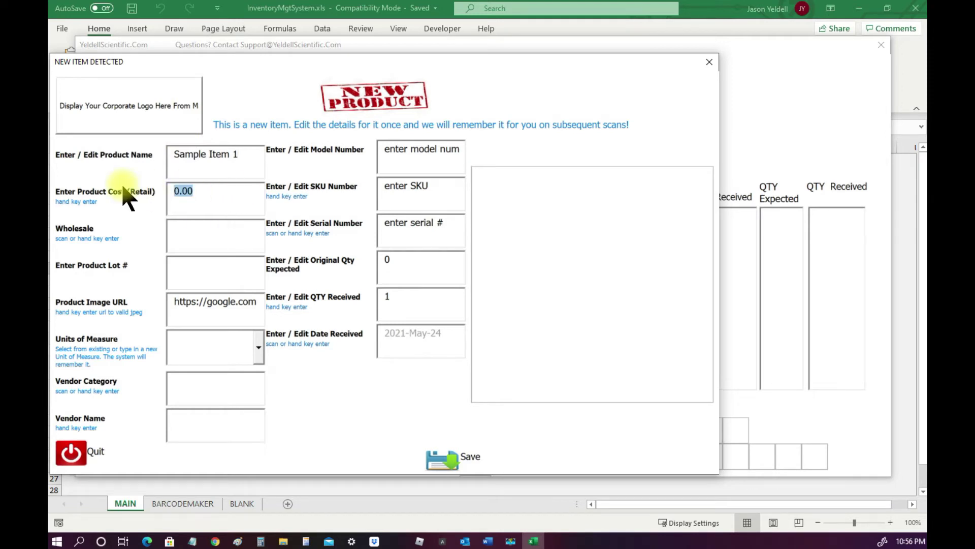
type("10.00")
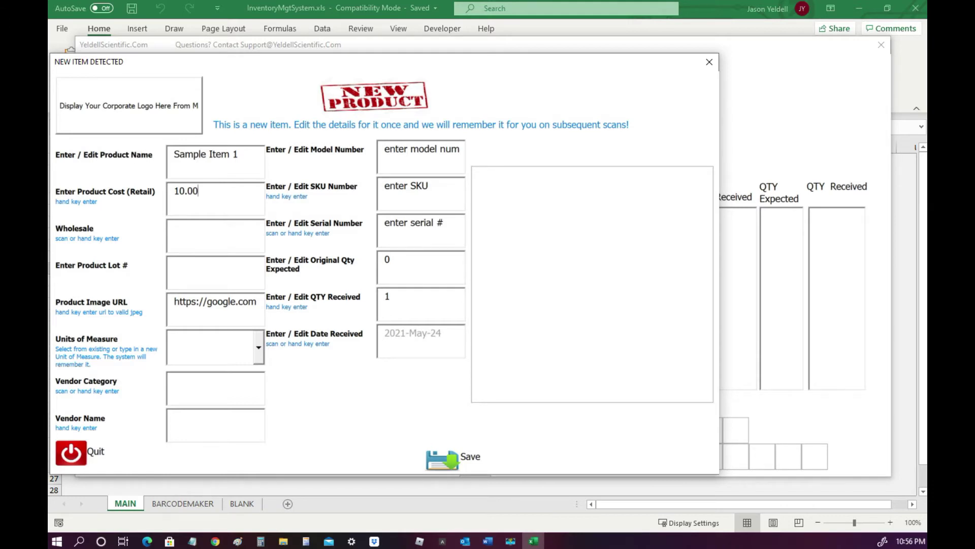
left_click(217, 237)
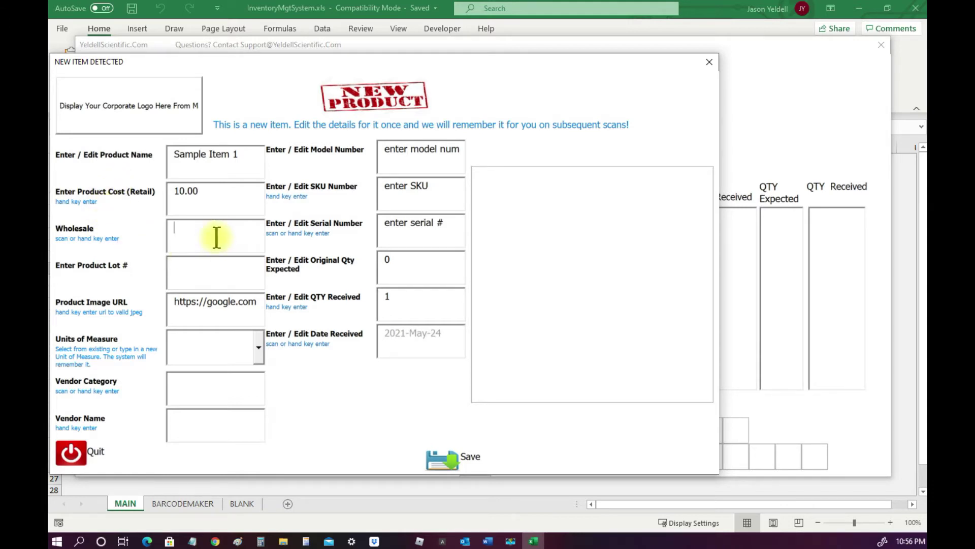
type("5/00")
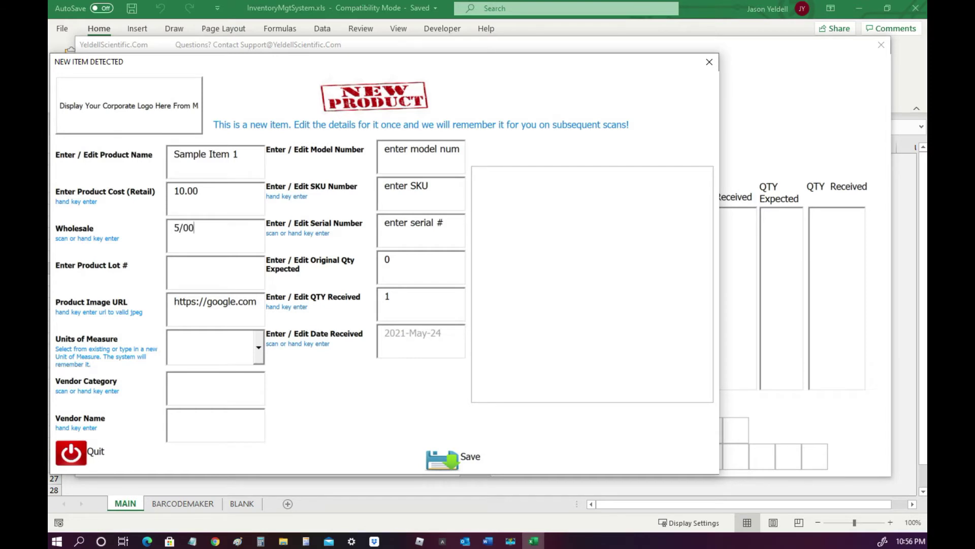
left_click(224, 266)
type("Lot12345")
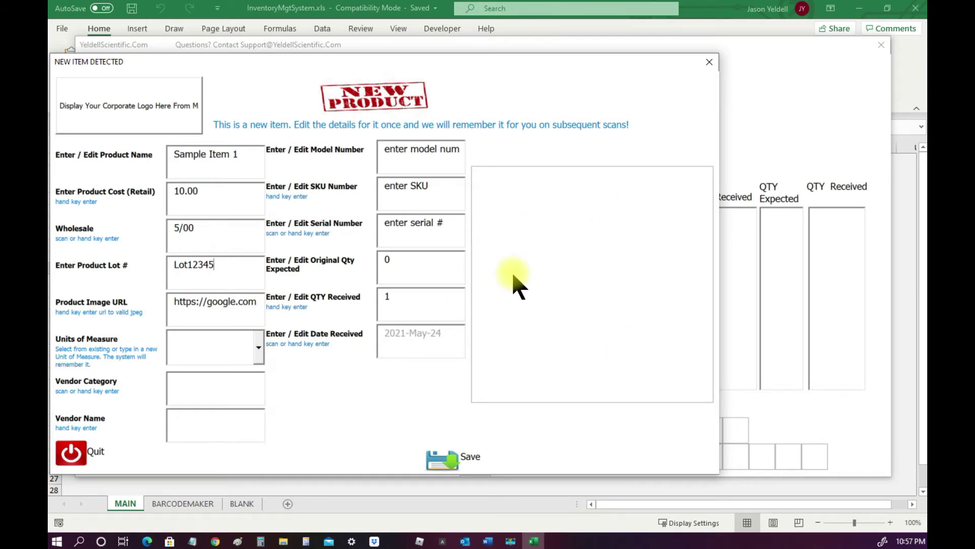
Set units of measure to Each, vendor category Category1 and vendor Acme Vendor Company
left_click(259, 349)
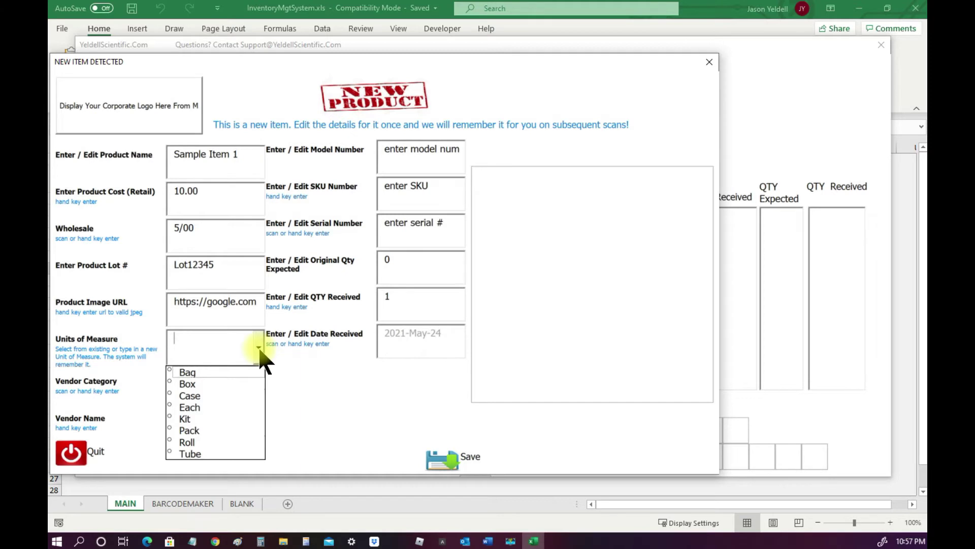
left_click(209, 408)
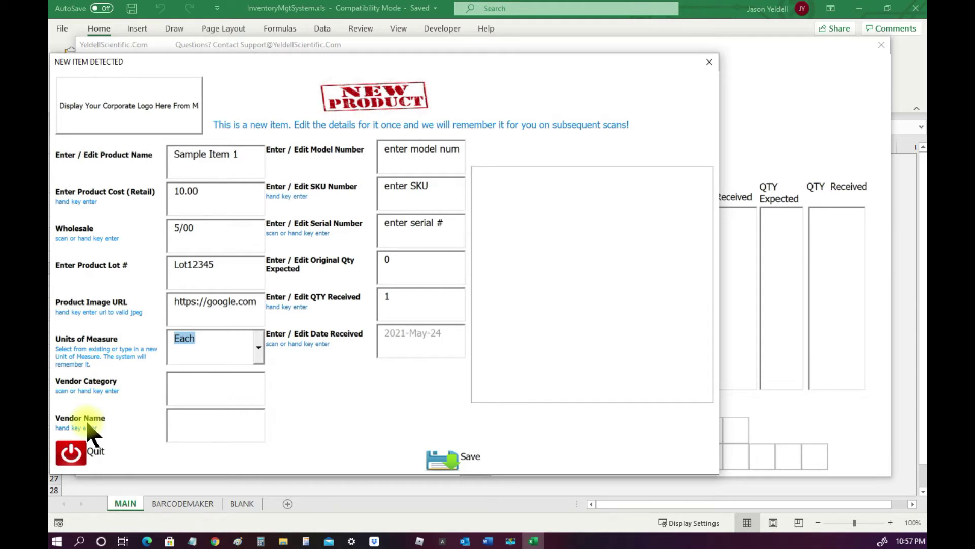
left_click(203, 392)
type("Category1")
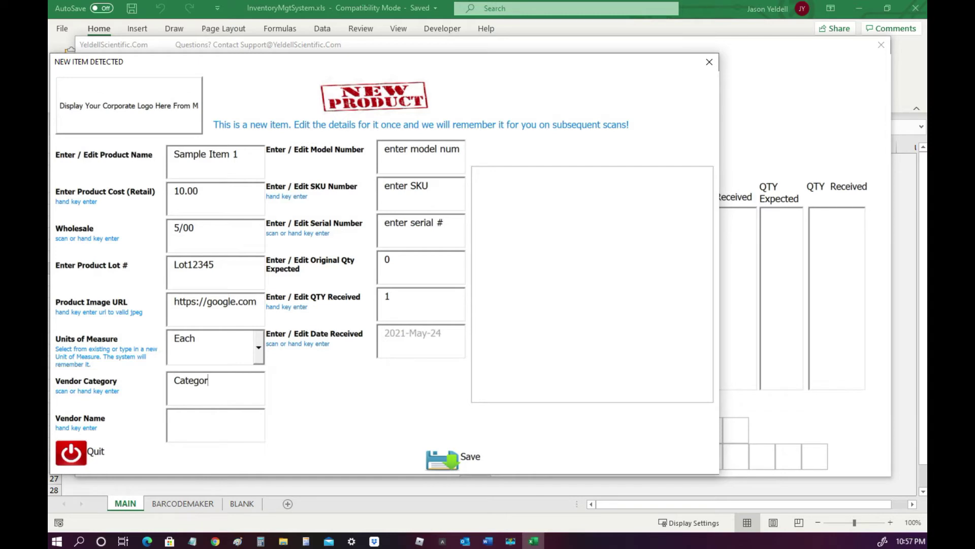
left_click(193, 430)
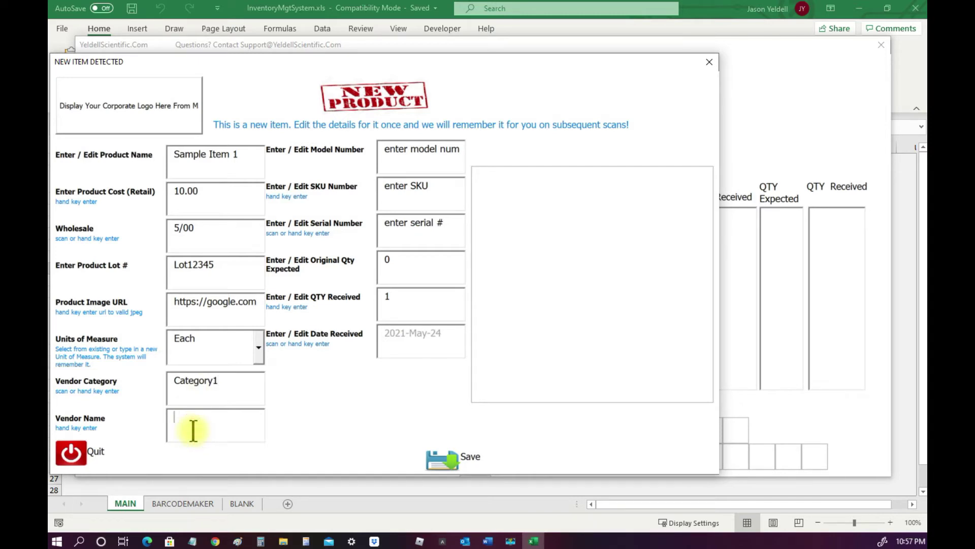
type("Acme Ven")
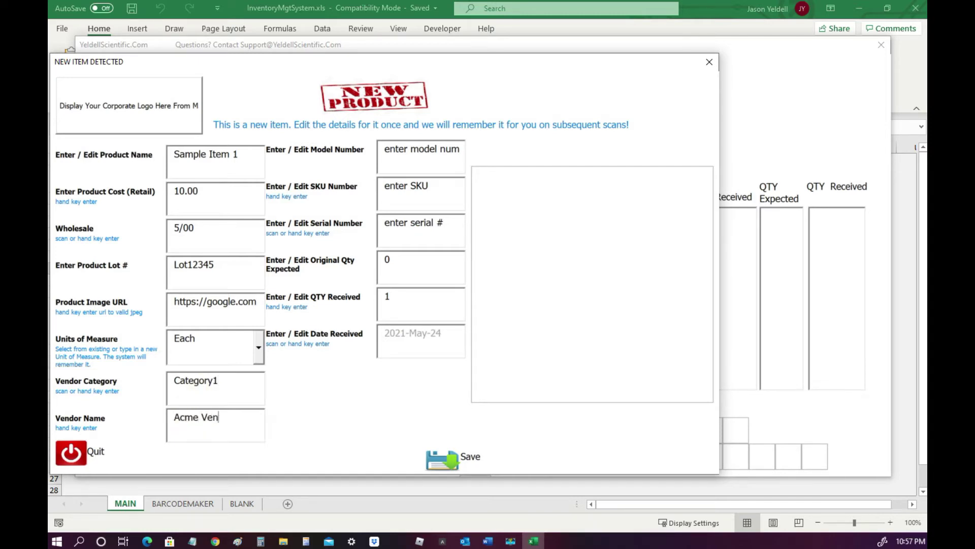
type("dor Company")
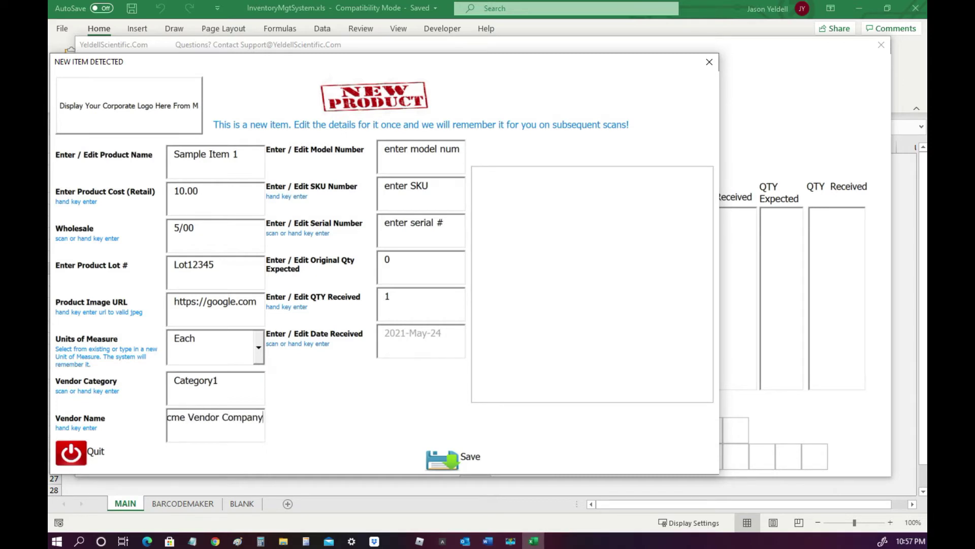
Fill in model Model12345 and SKU Sku12345, and replace the serial number placeholder with SN12345
left_click(459, 148)
type("Model12345")
key("Tab")
type("Sk")
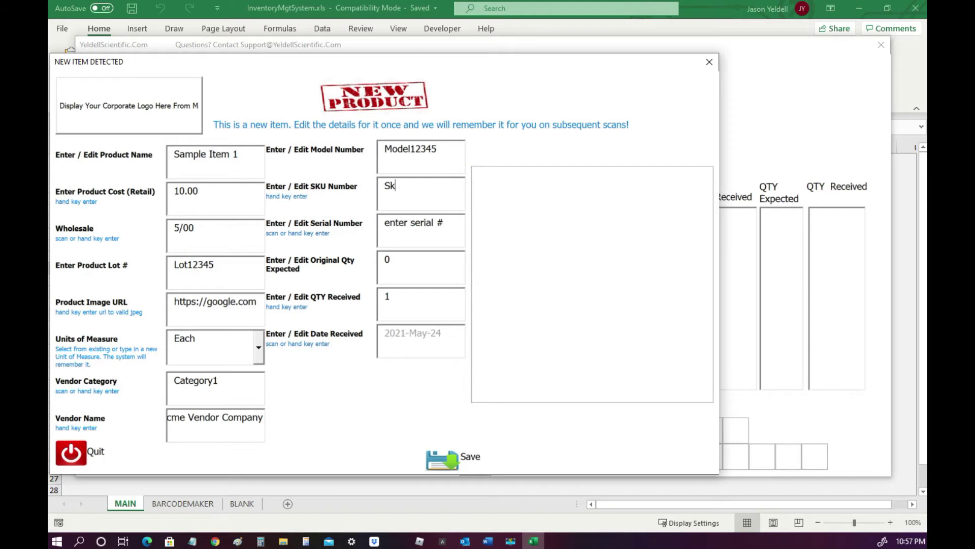
type("u12345")
left_click_drag(451, 224, 378, 224)
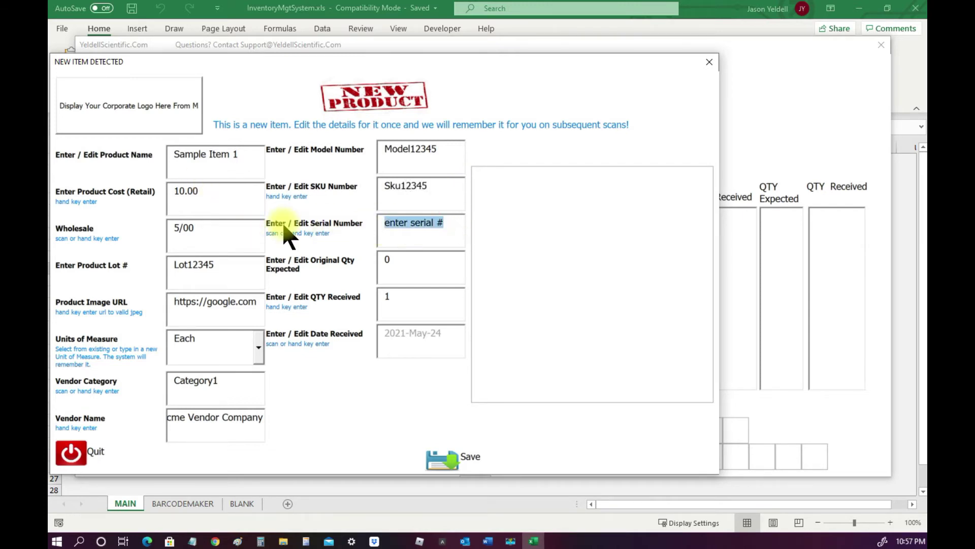
type("SN12345")
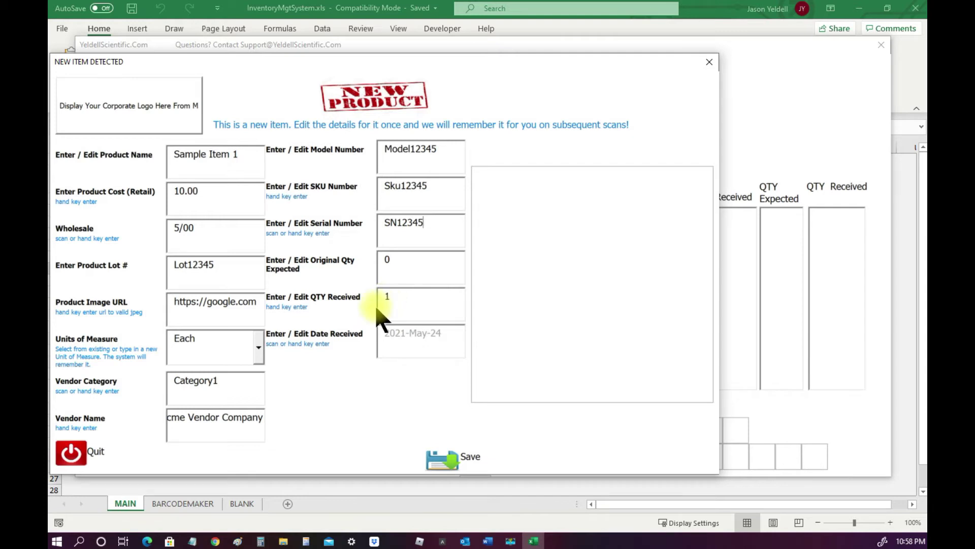
Save Sample Item 1 to inventory, return to the main menu, and acknowledge the updated totals
left_click(442, 466)
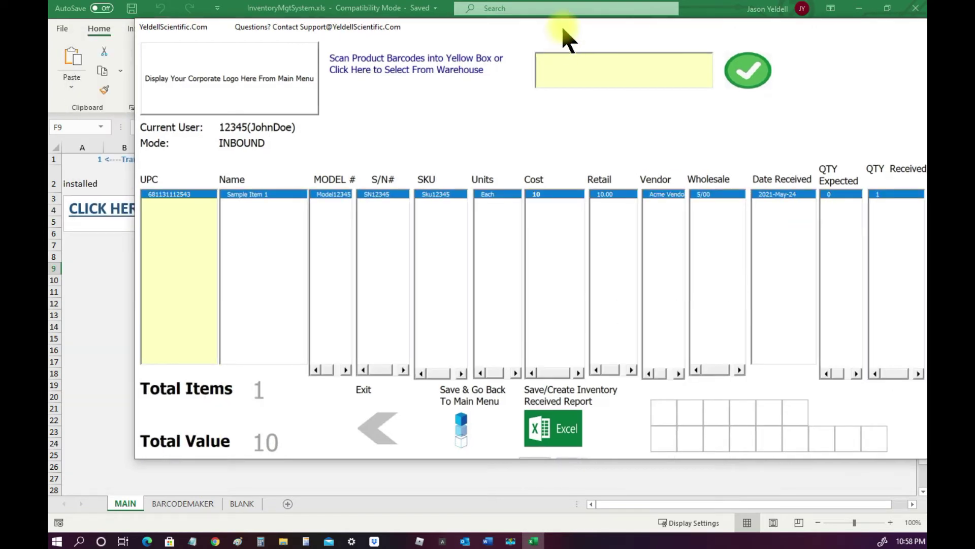
left_click_drag(565, 26, 534, 29)
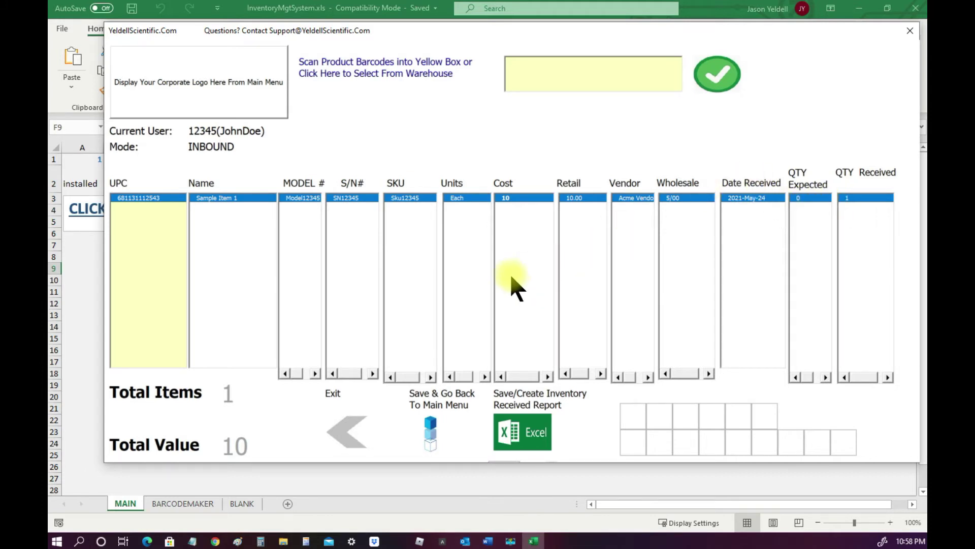
left_click(435, 433)
left_click(504, 312)
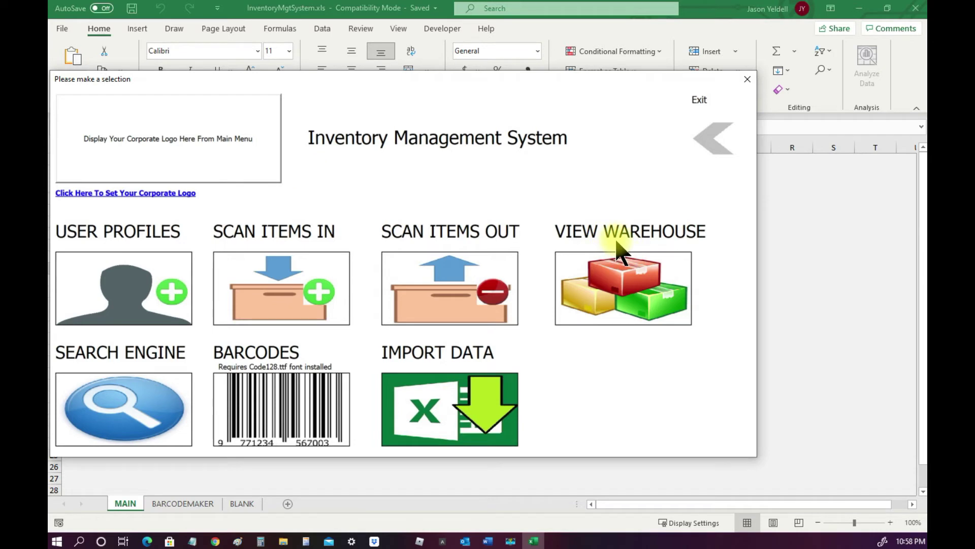
Log into the warehouse view with the employee ID and load Sample Item 1's details and history
left_click(617, 284)
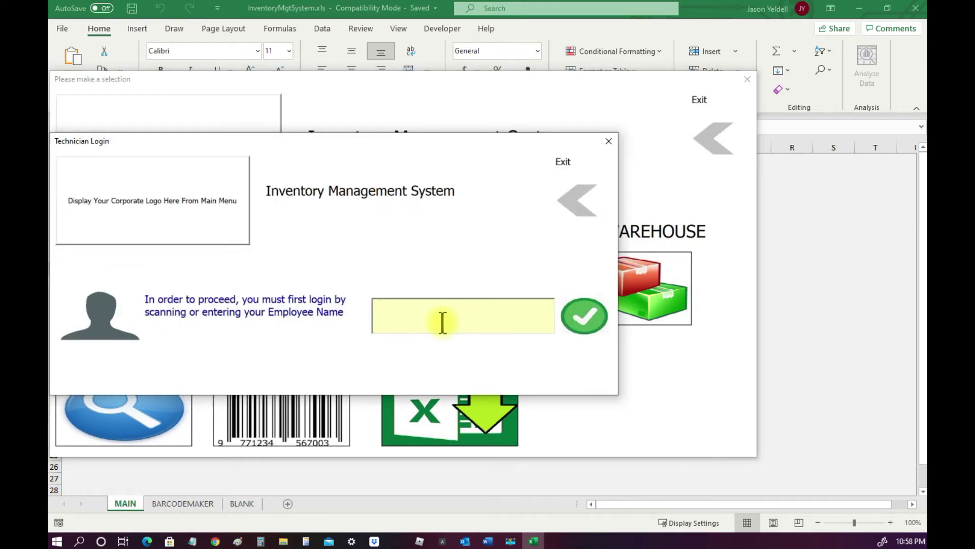
type("12345")
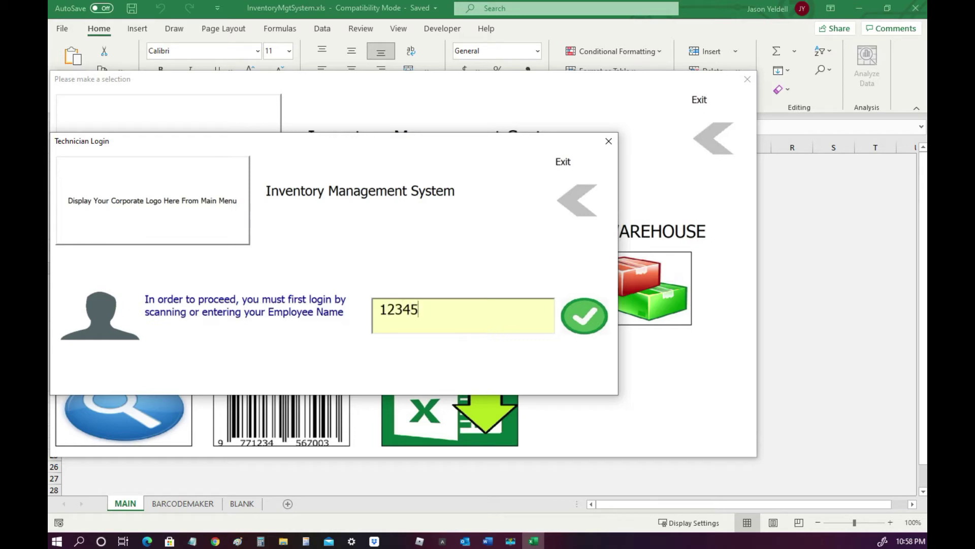
left_click(584, 316)
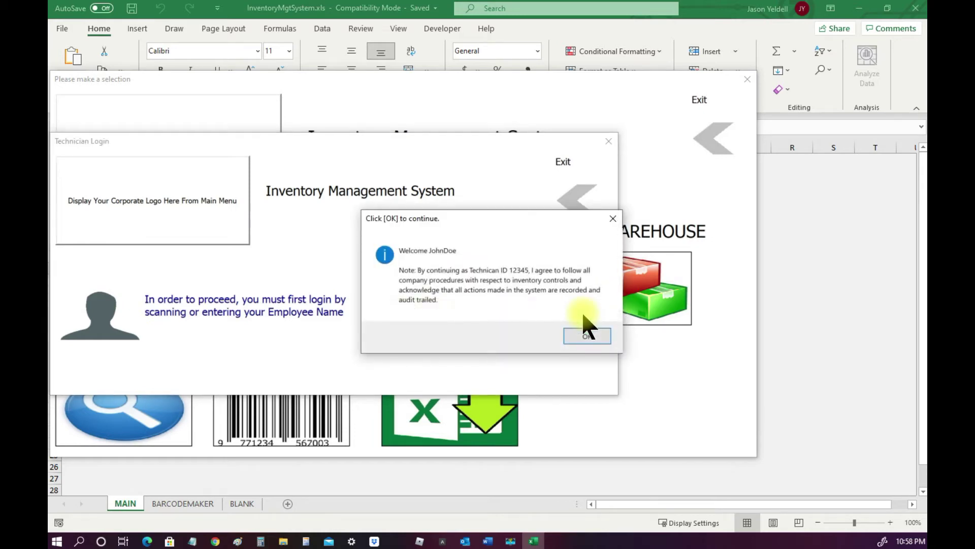
left_click(579, 337)
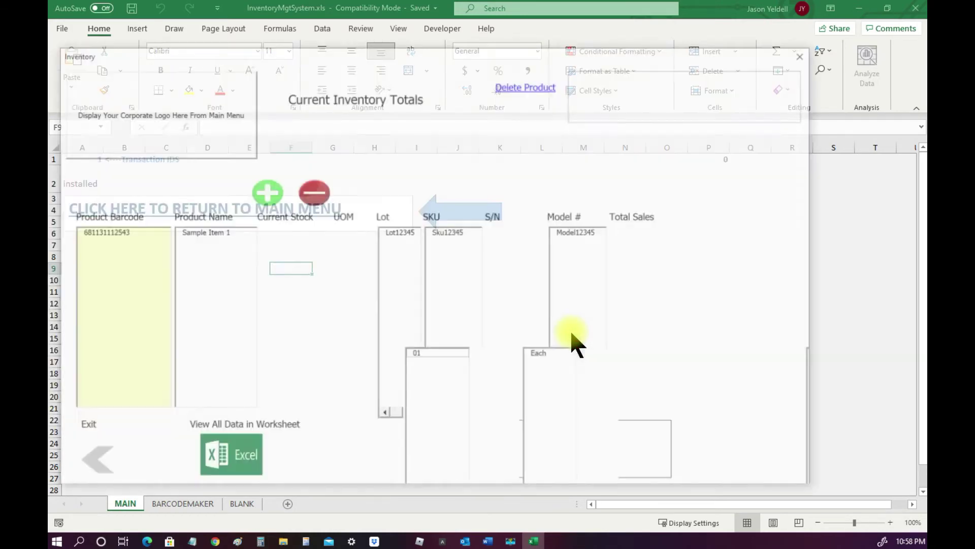
mouse_move(465, 47)
left_mouse_down()
mouse_move(633, 52)
mouse_move(472, 45)
left_mouse_up()
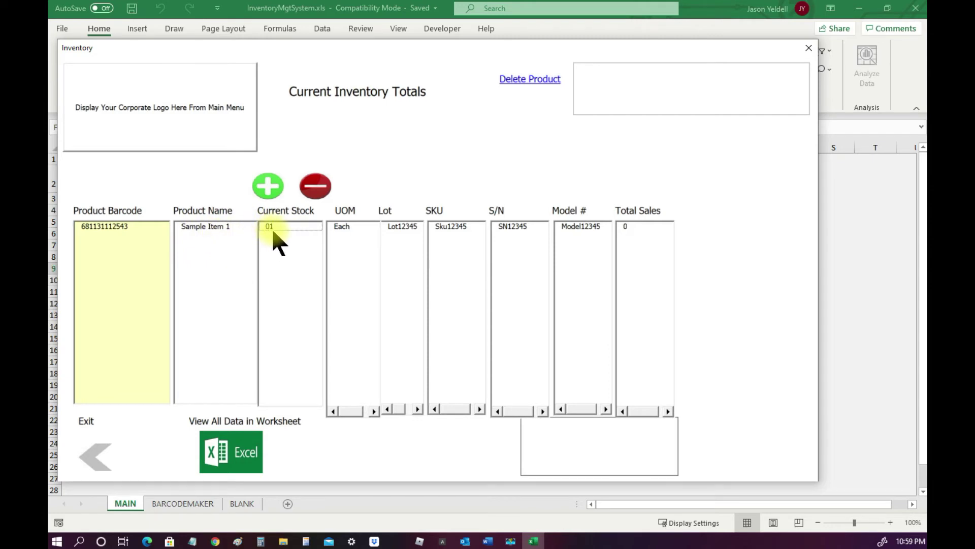
left_click(131, 226)
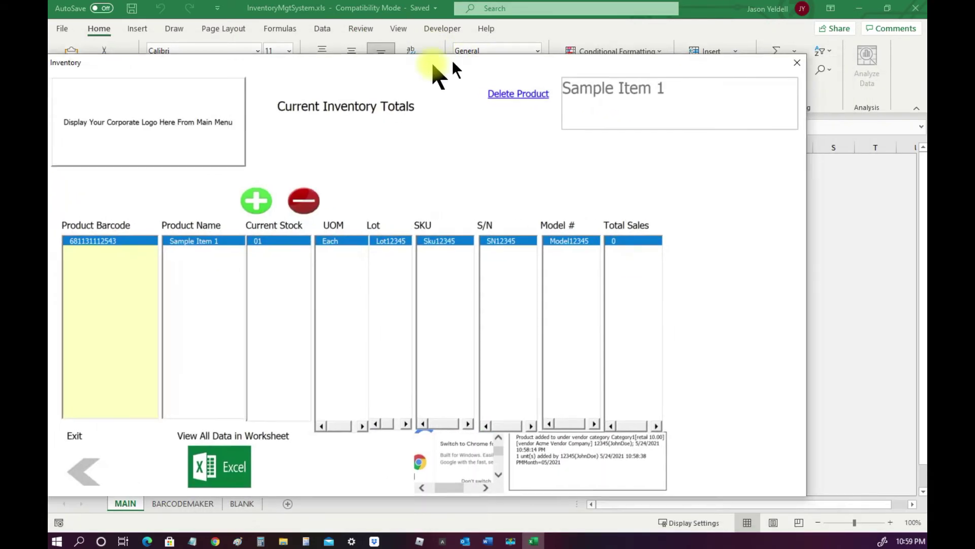
left_click_drag(452, 61, 476, 74)
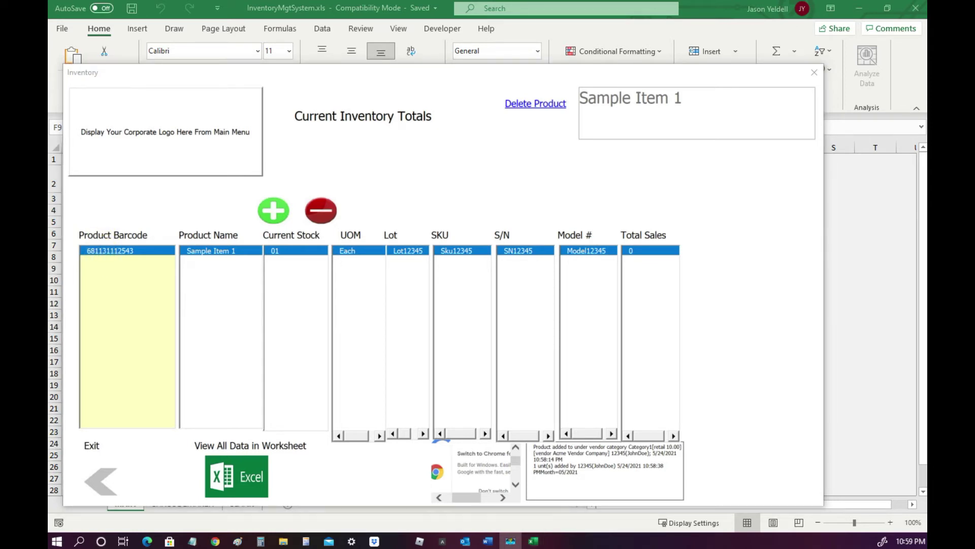
left_click(203, 208)
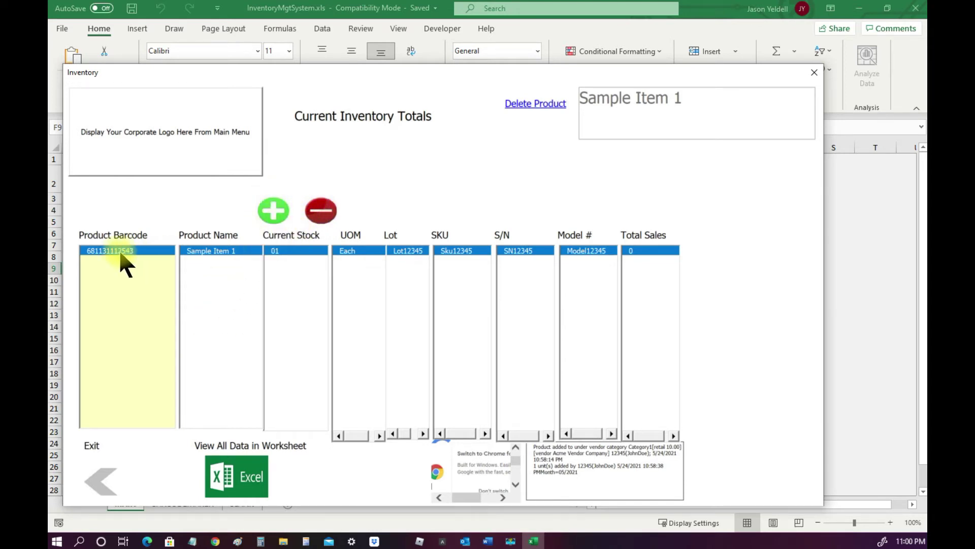
Add 2 units to Sample Item 1, bringing stock to 3, then exit to the main menu
left_click(276, 212)
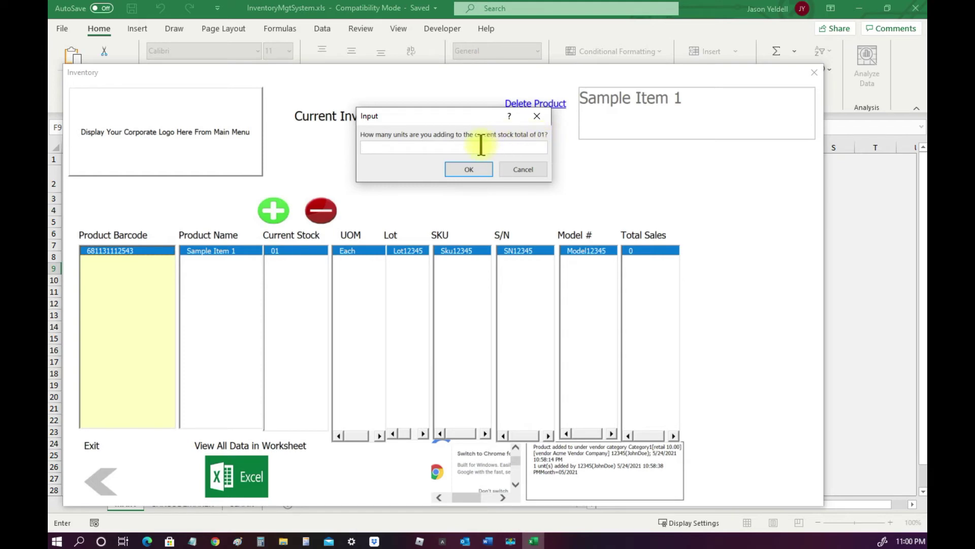
type("1")
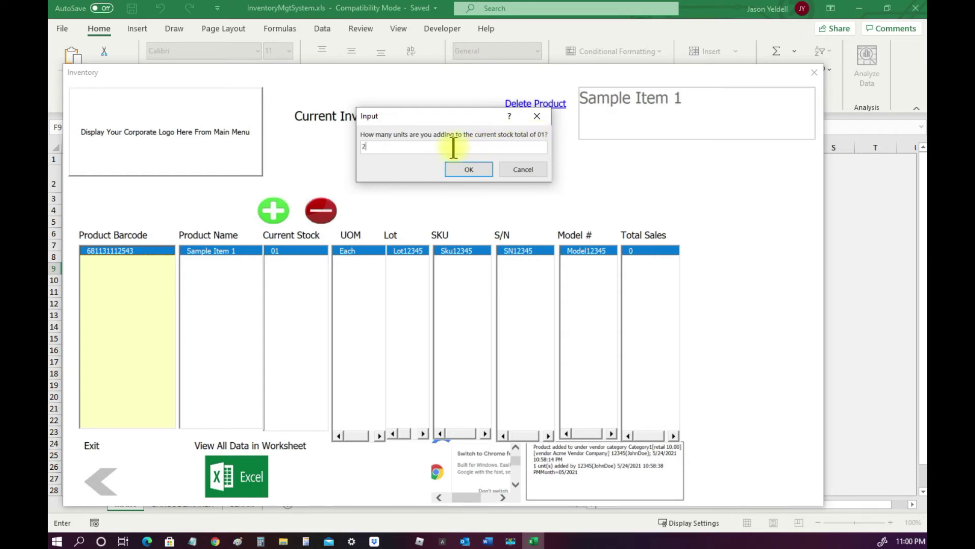
left_click(460, 171)
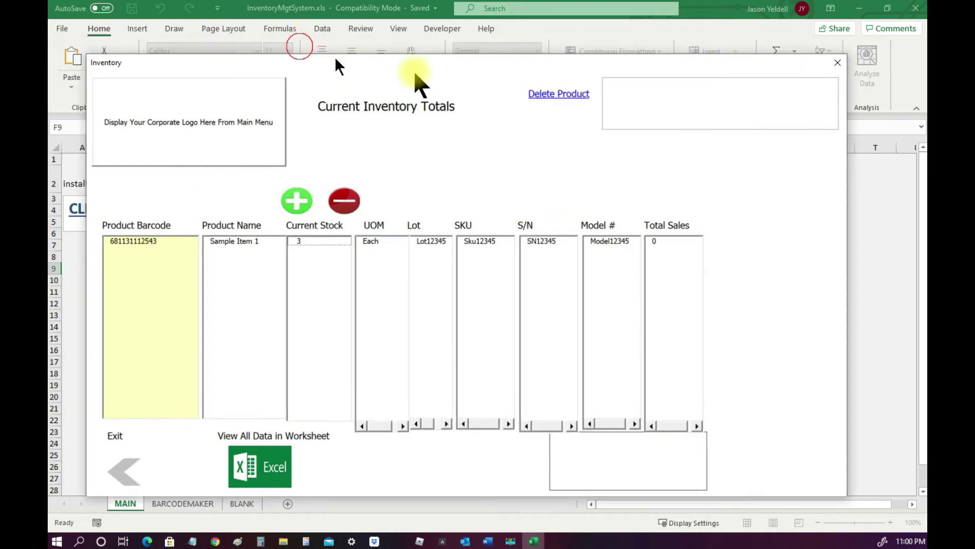
left_click(171, 238)
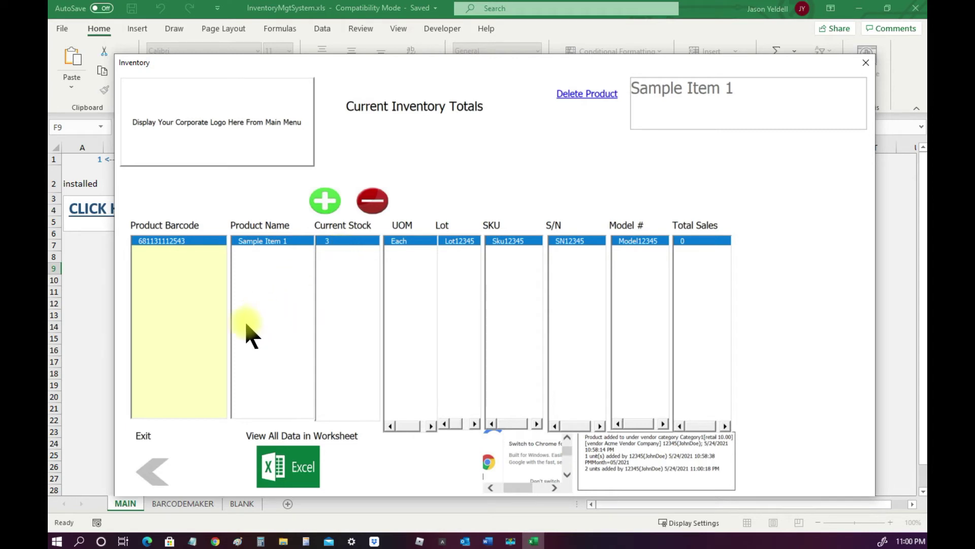
left_click(152, 472)
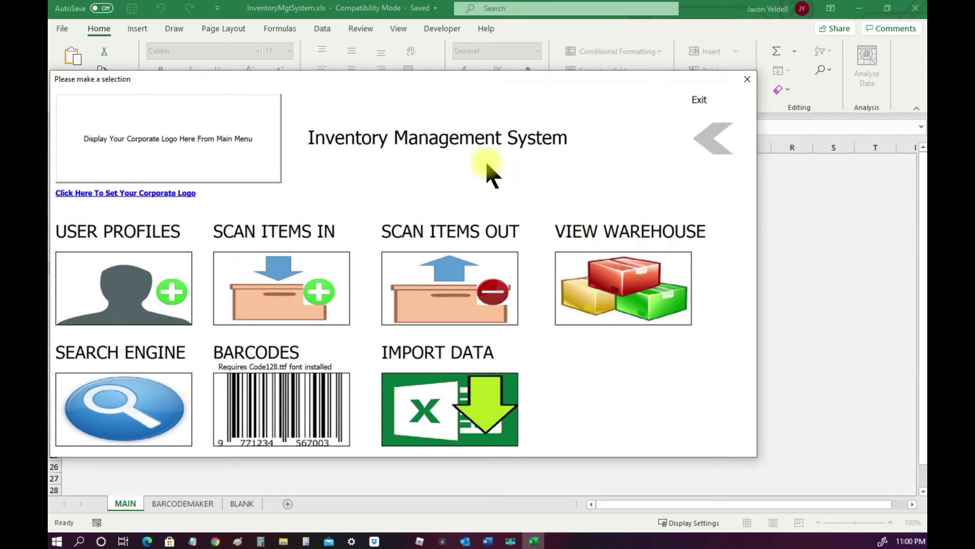
Log into SCAN ITEMS OUT with the employee ID and choose Order fulfillment as the reason
left_click(454, 304)
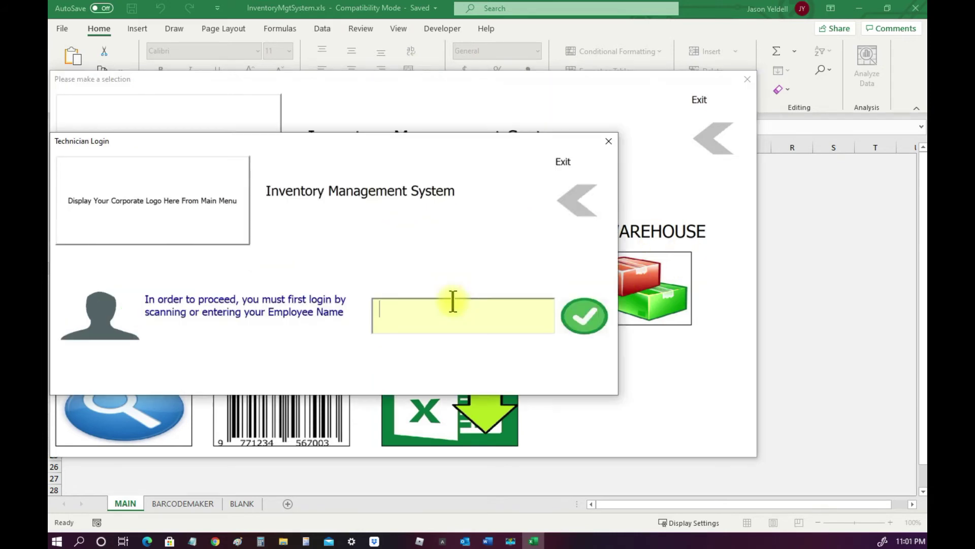
type("12345")
left_click(579, 326)
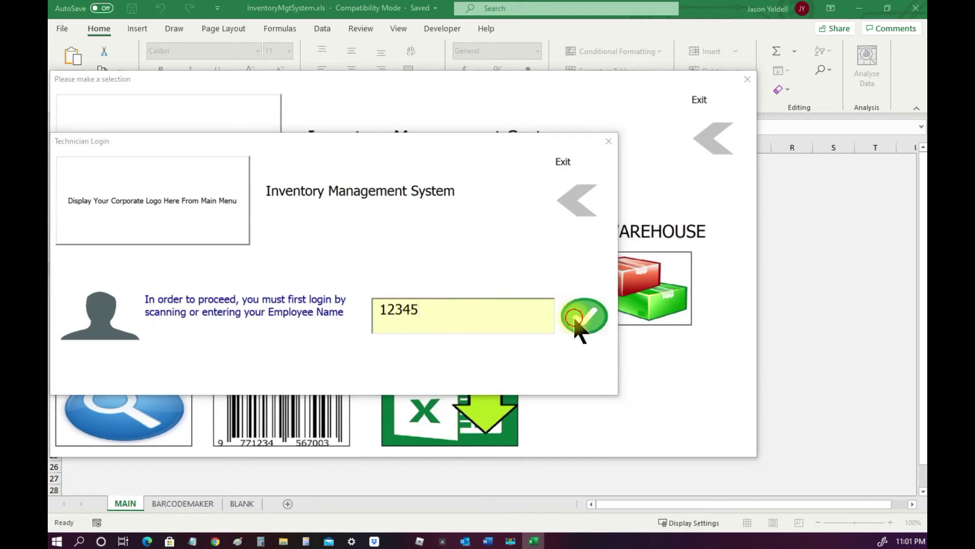
left_click(584, 336)
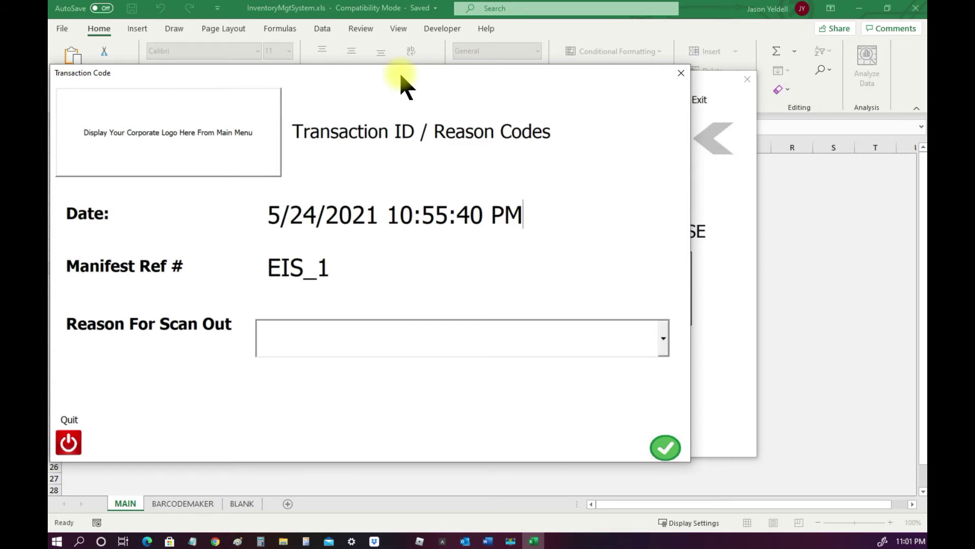
left_click(664, 339)
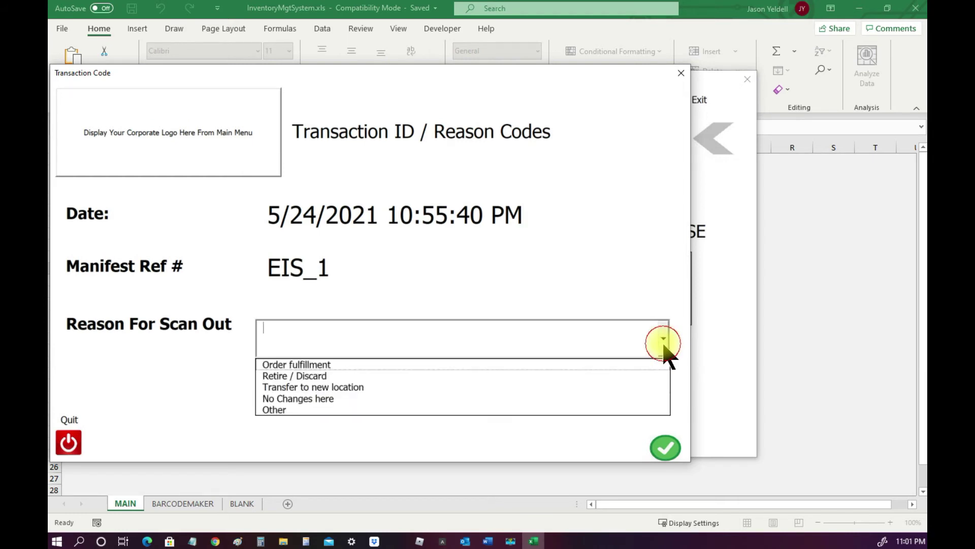
left_click(564, 365)
left_click(665, 448)
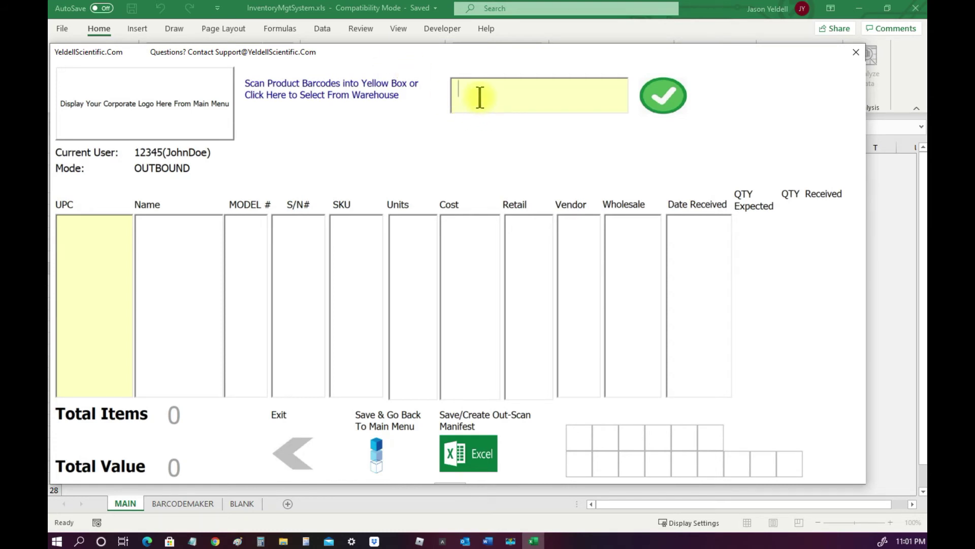
type("681131112543")
key("Return")
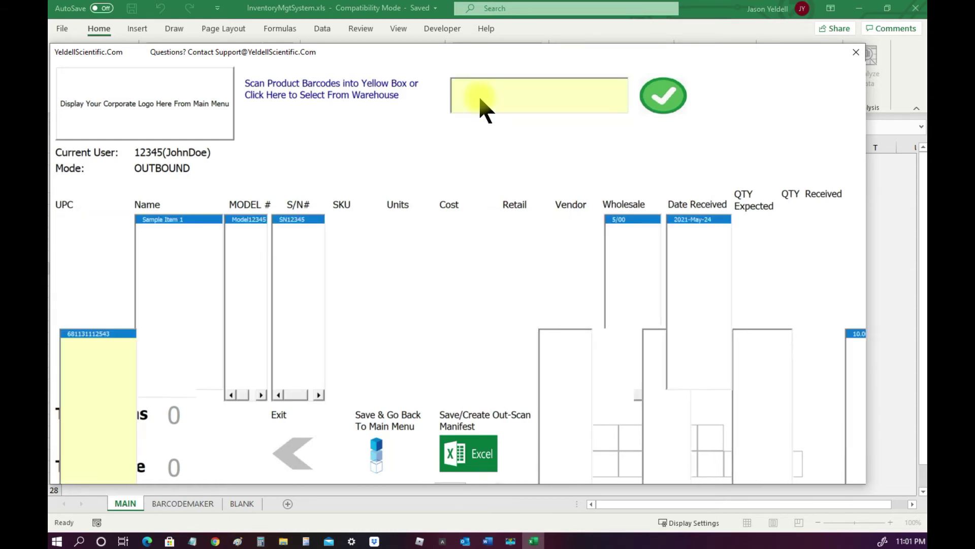
mouse_move(477, 49)
left_mouse_down()
mouse_move(612, 59)
mouse_move(518, 57)
mouse_move(489, 43)
left_mouse_up()
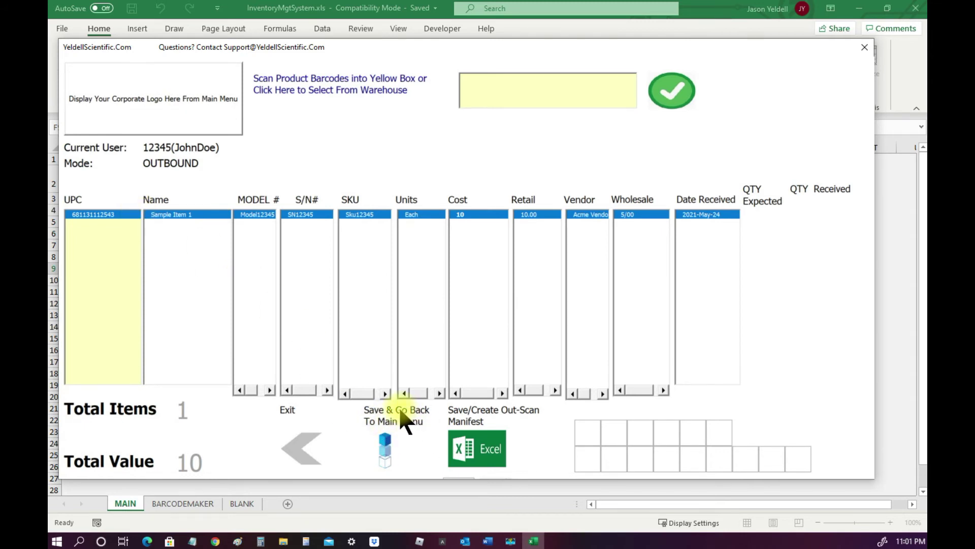
left_click(385, 446)
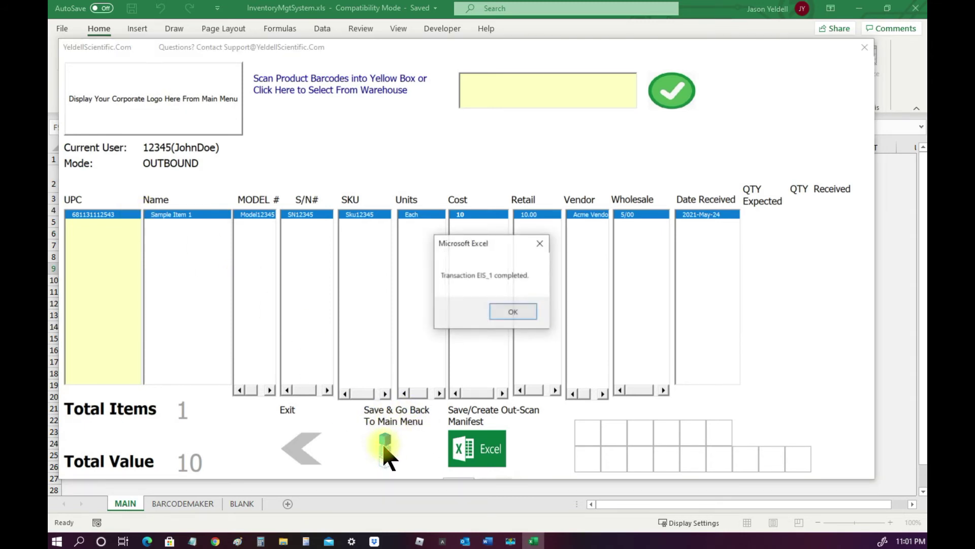
left_click(508, 312)
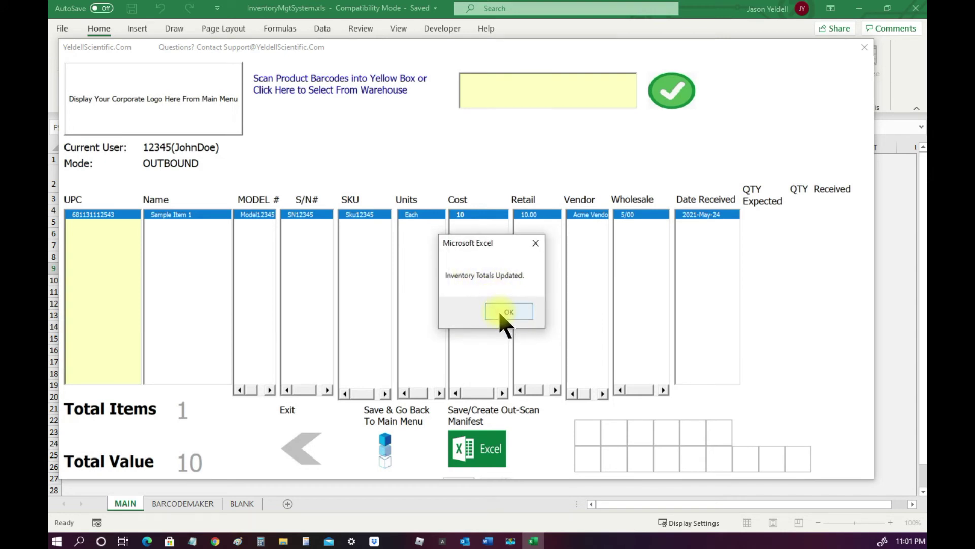
left_click(501, 313)
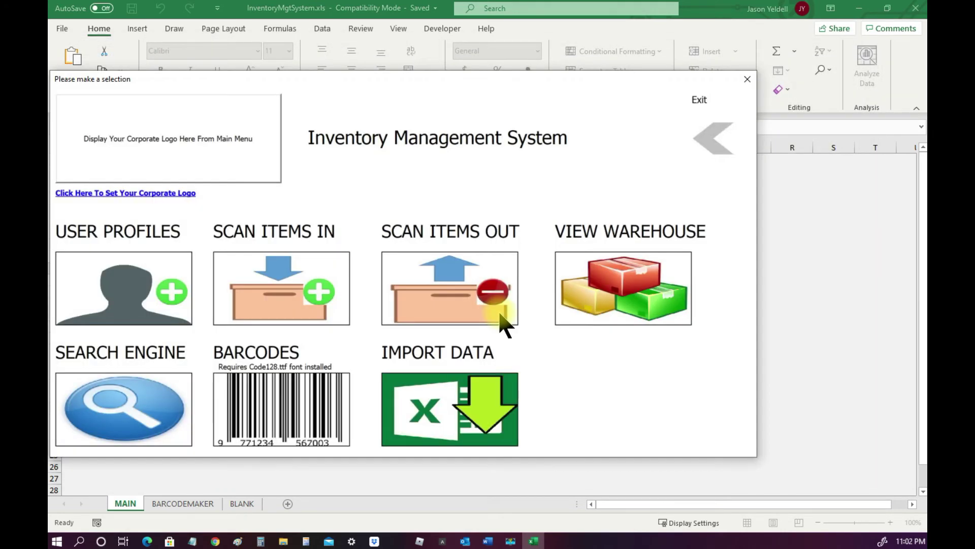
Reopen VIEW WAREHOUSE by logging in with the employee ID and dismissing the welcome
left_click(627, 276)
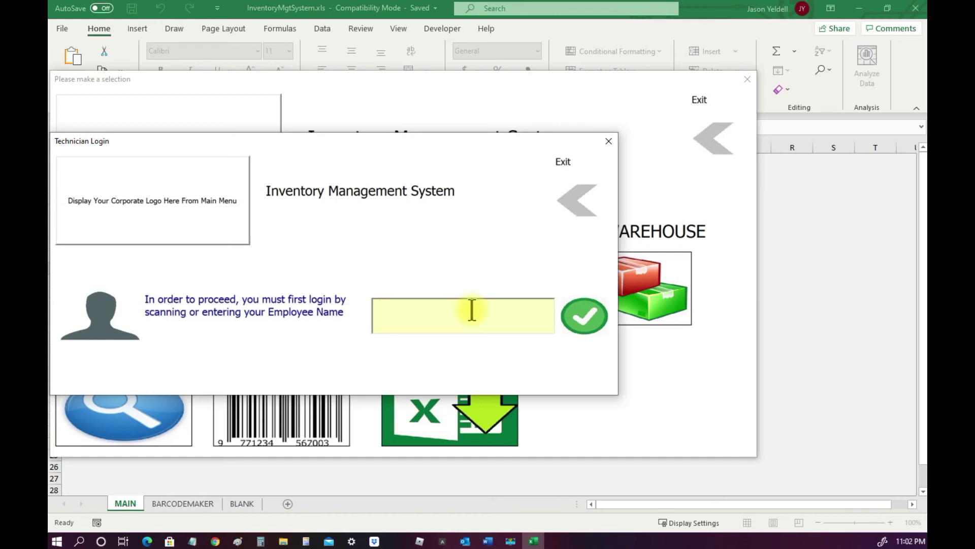
type("12345")
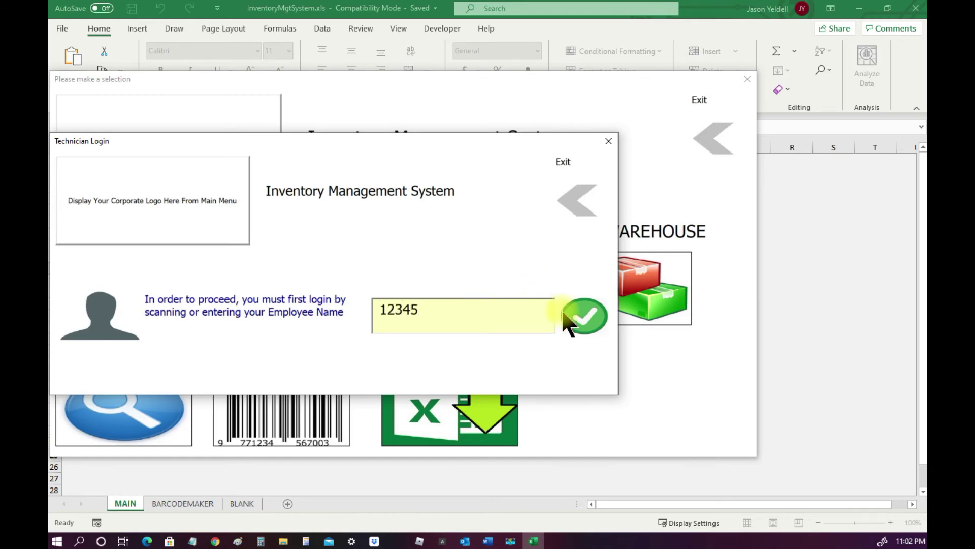
left_click(582, 322)
left_click(581, 333)
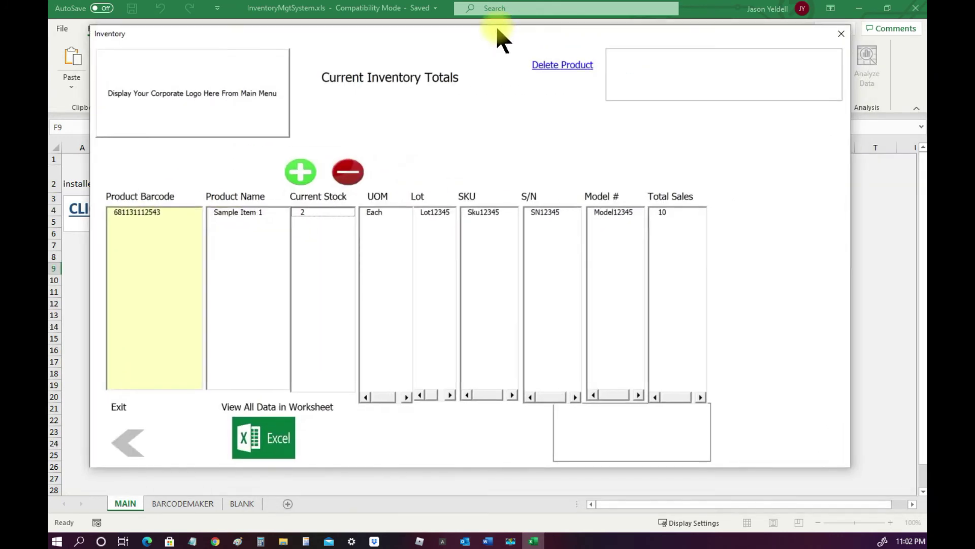
Load Sample Item 1 to check stock 2, sales 10, and the transferred-out history note
left_click(145, 212)
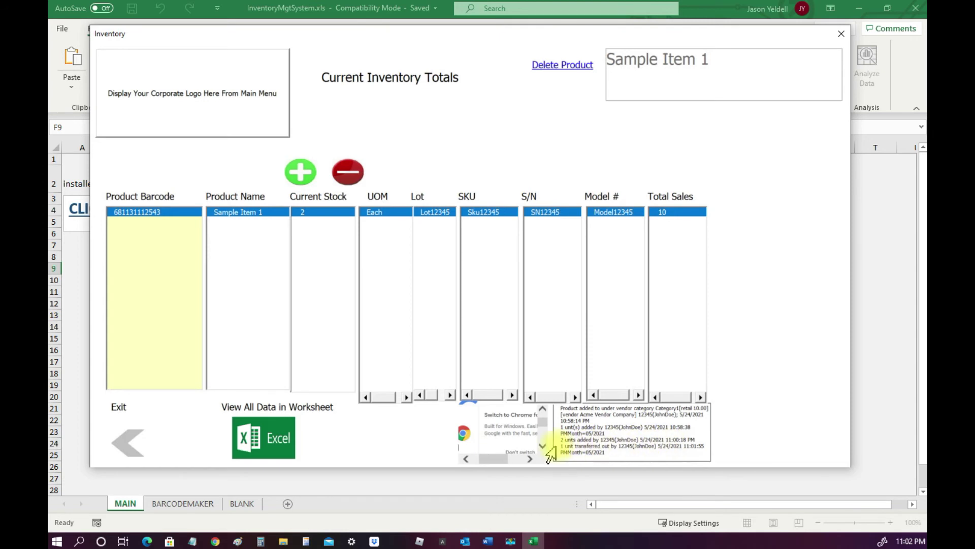
double_click(562, 447)
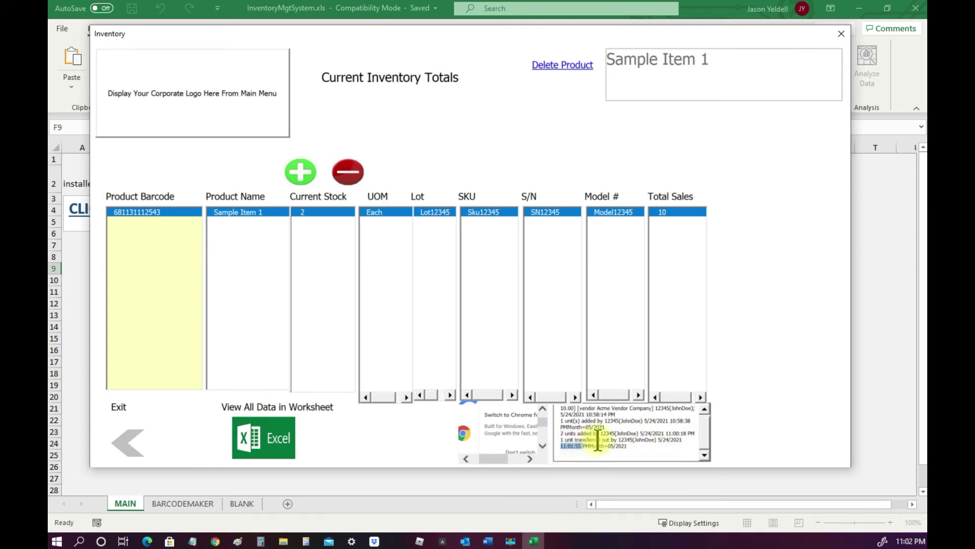
left_click(635, 444)
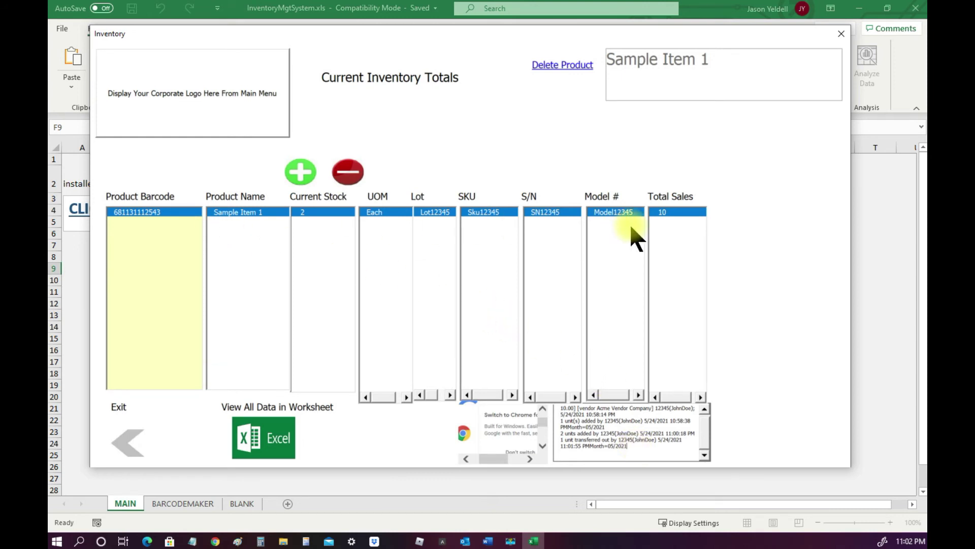
Export all inventory data to a worksheet and open the exported file maximized
left_click(273, 437)
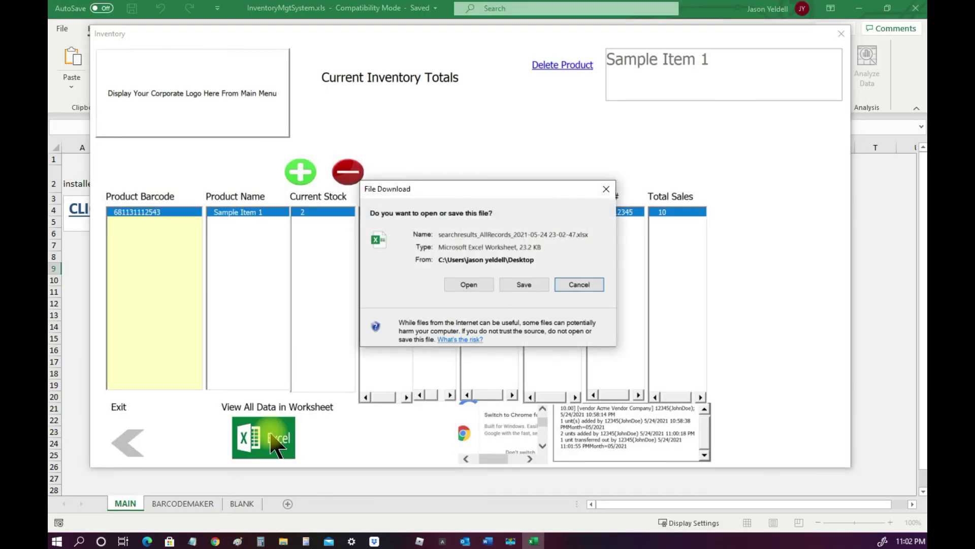
left_click(469, 284)
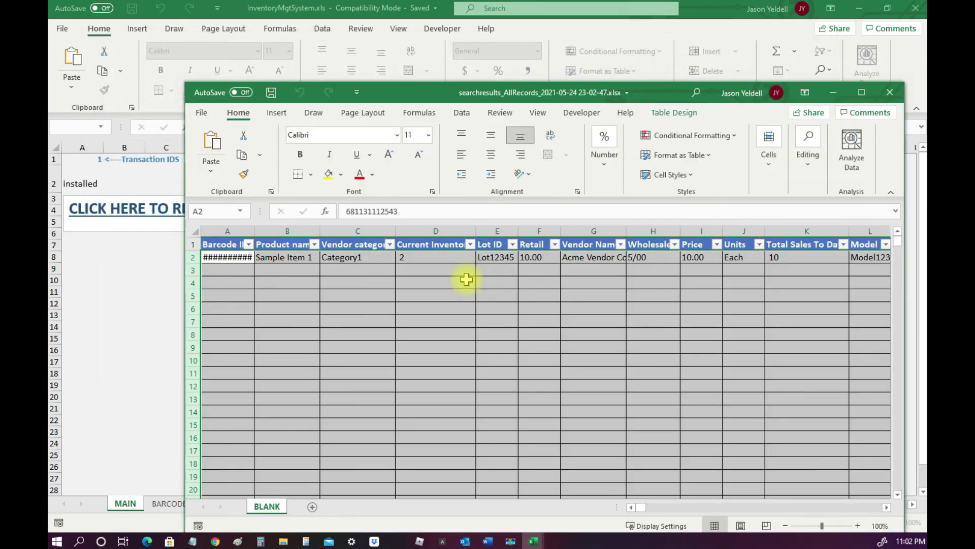
left_click(862, 92)
left_click(571, 238)
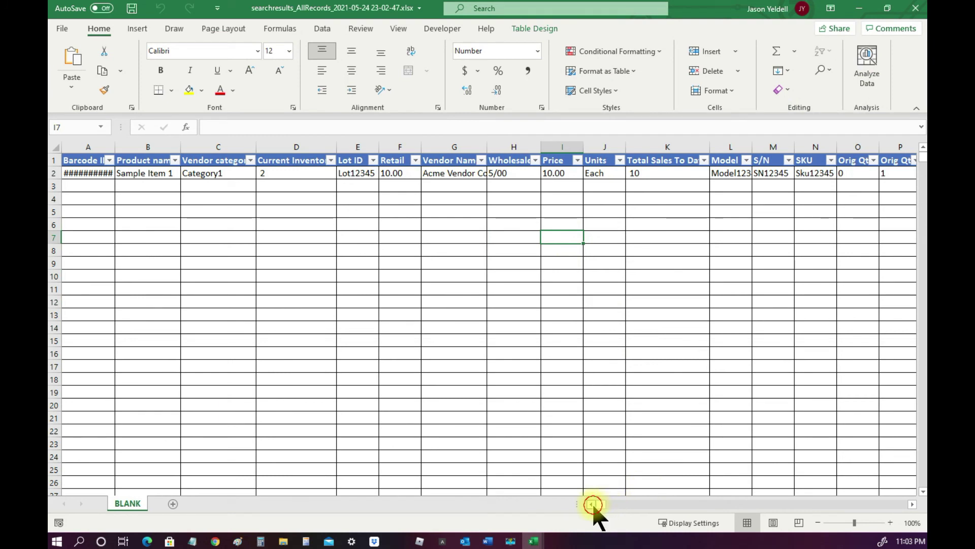
double_click(118, 146)
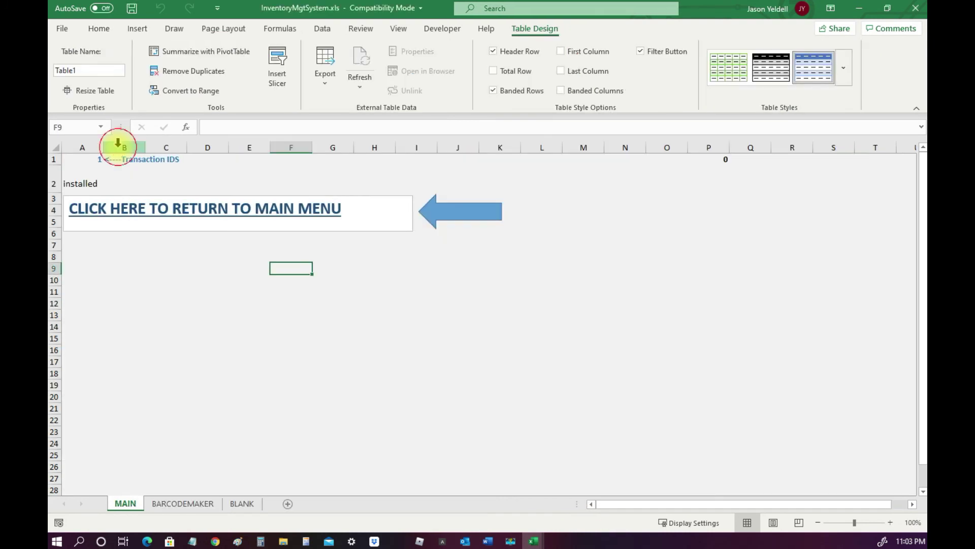
left_click(418, 407)
left_click(535, 533)
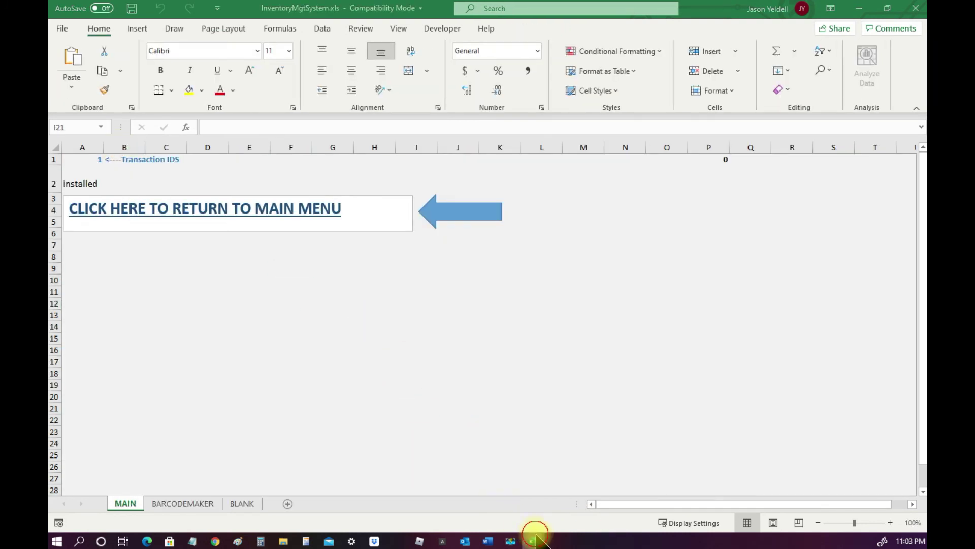
left_click(591, 513)
left_click(389, 354)
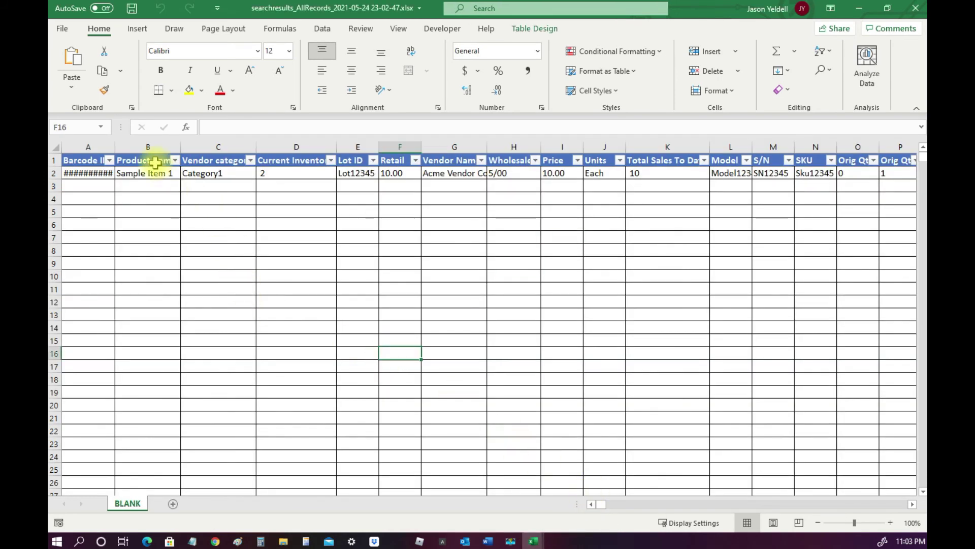
double_click(112, 148)
left_click(132, 248)
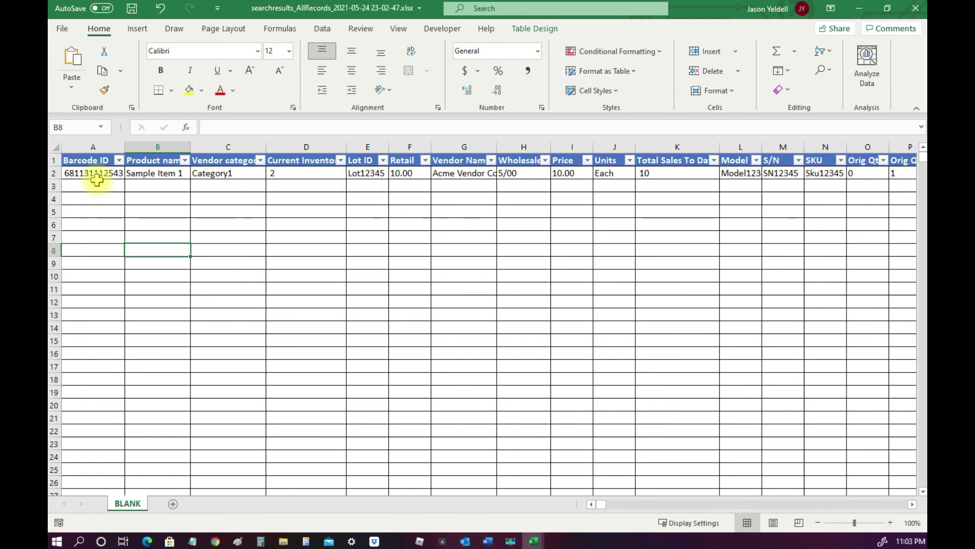
left_click(54, 174)
left_click(367, 250)
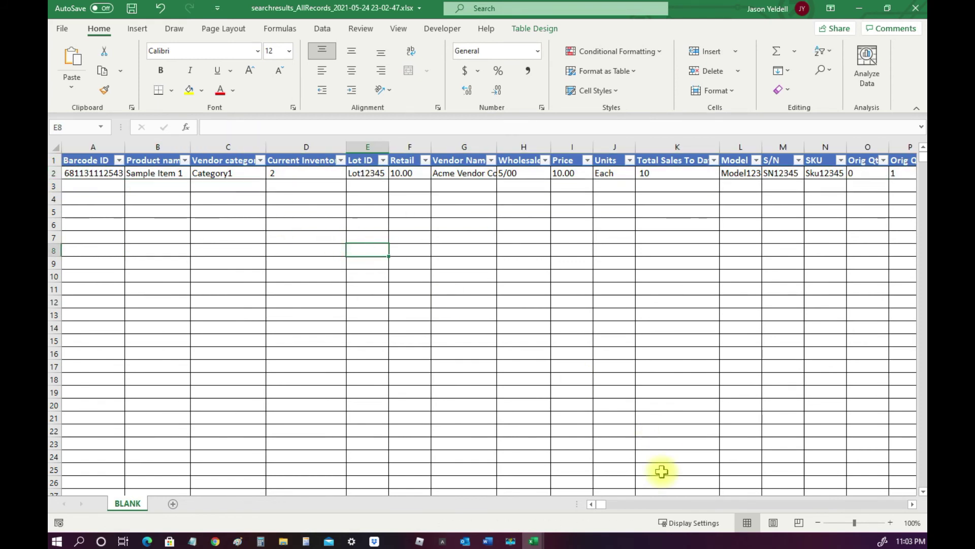
Scroll right to the History column and autofit its width
left_click(912, 504)
left_click(912, 504)
left_click(912, 504)
left_click(913, 504)
left_click(913, 504)
left_click(912, 504)
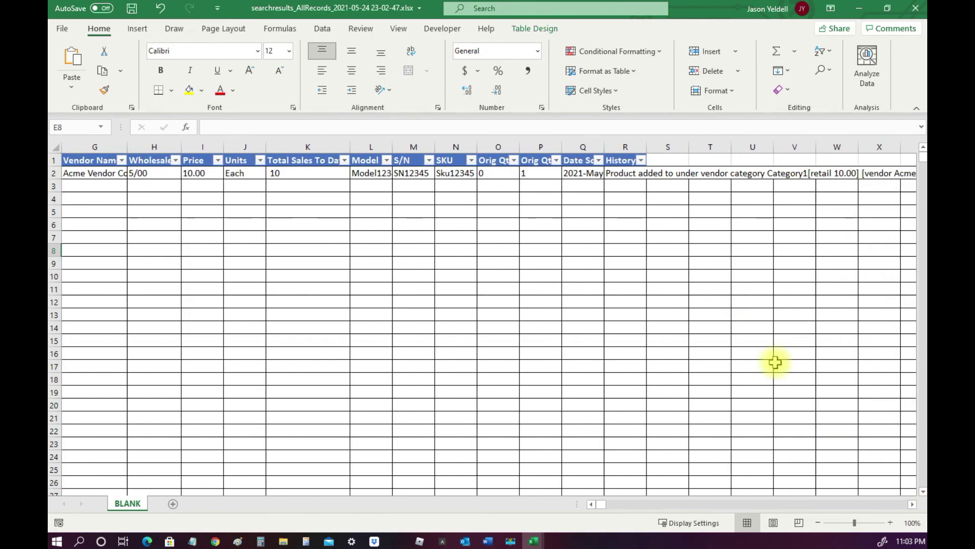
double_click(647, 146)
Turn on Wrap text for the History column via Format Cells
left_click(678, 146)
right_click(677, 146)
left_click(711, 300)
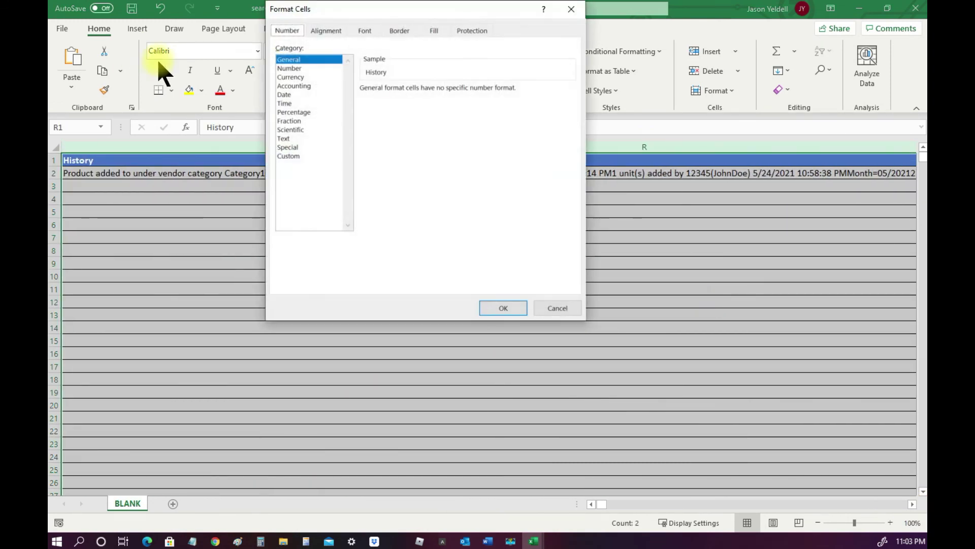
left_click(325, 30)
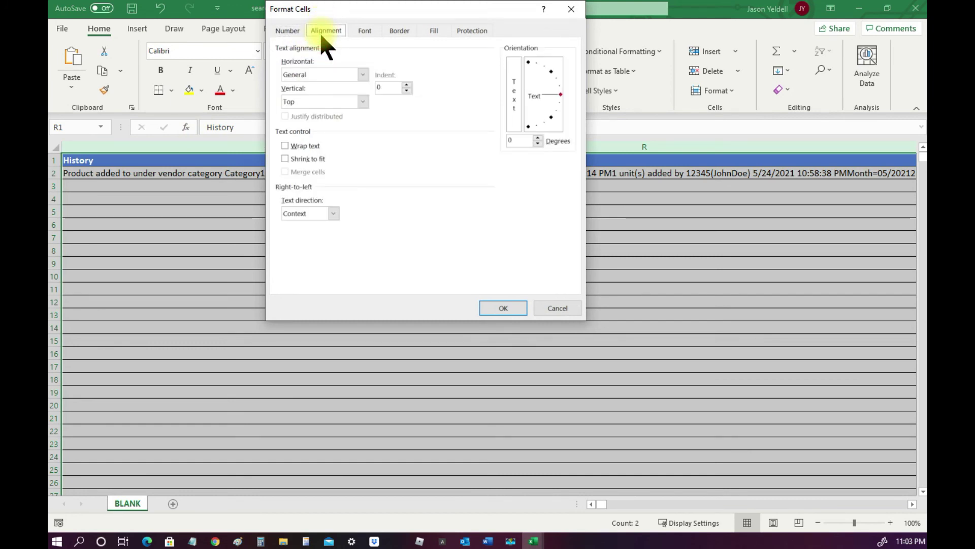
left_click(285, 145)
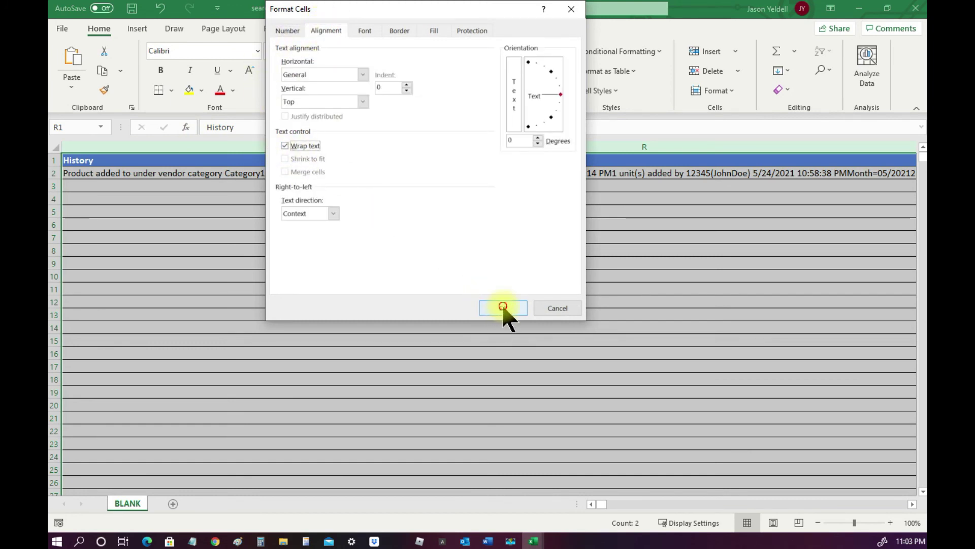
left_click(503, 308)
left_click(397, 289)
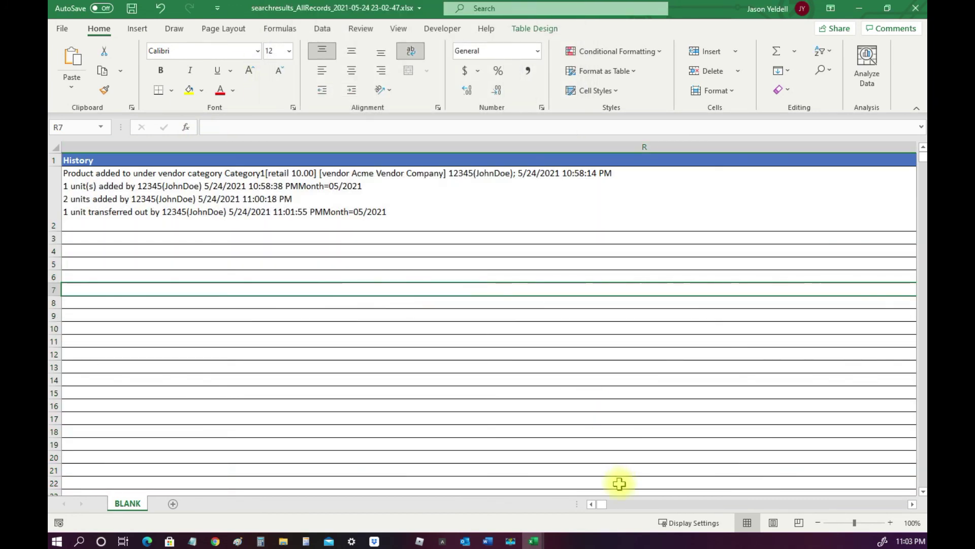
Scroll back left and select the record's cells A2 to M2
left_click(592, 504)
left_click(592, 504)
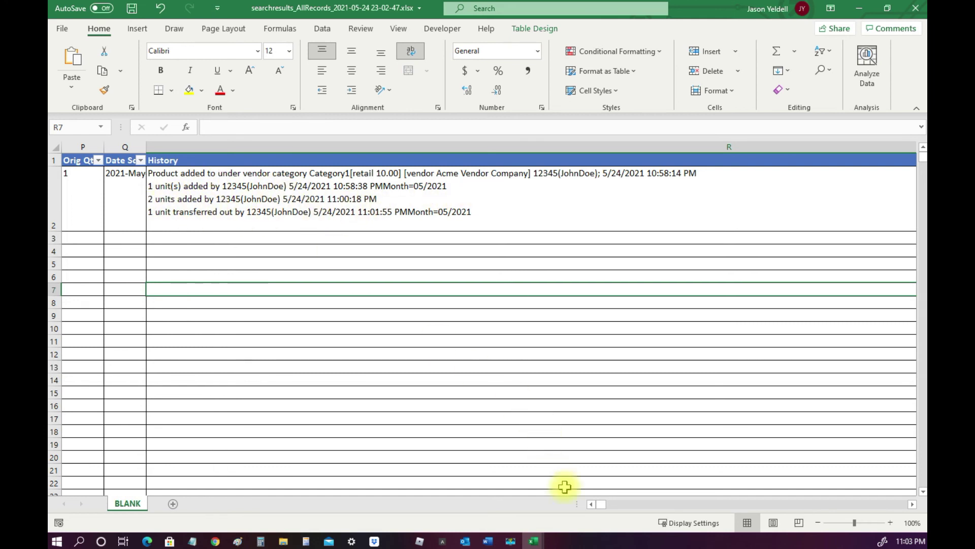
left_click_drag(592, 505, 592, 505)
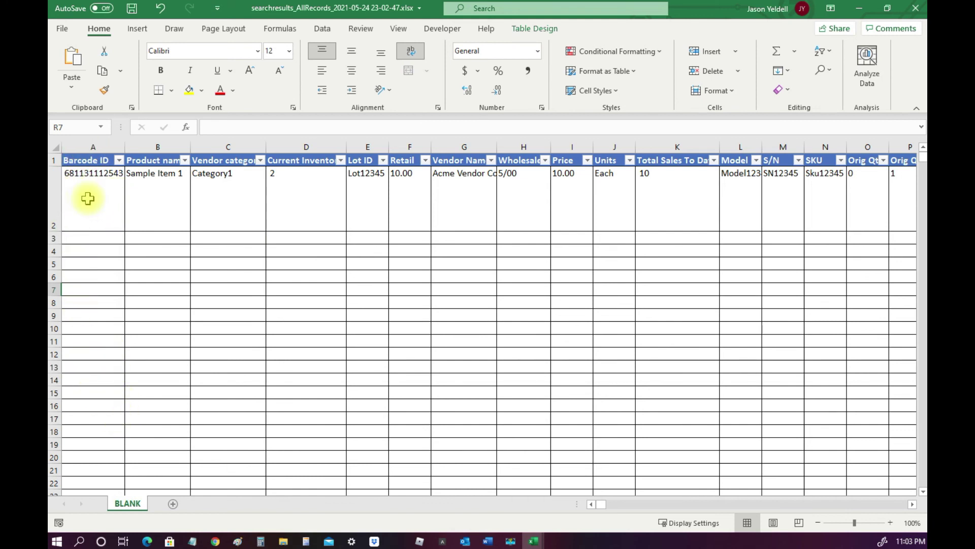
left_click_drag(81, 200, 821, 201)
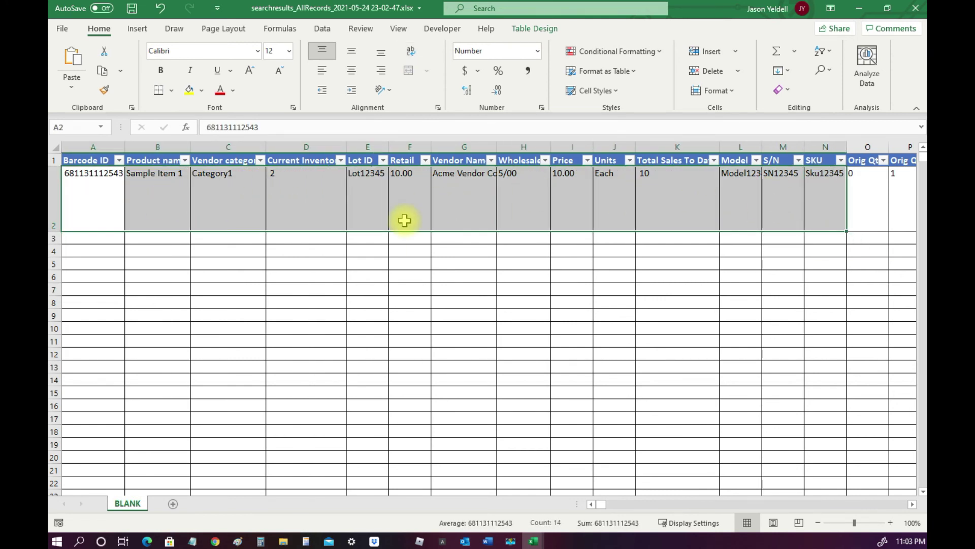
Close the searchresults workbook with Don't Save and return to the main menu
left_click(917, 8)
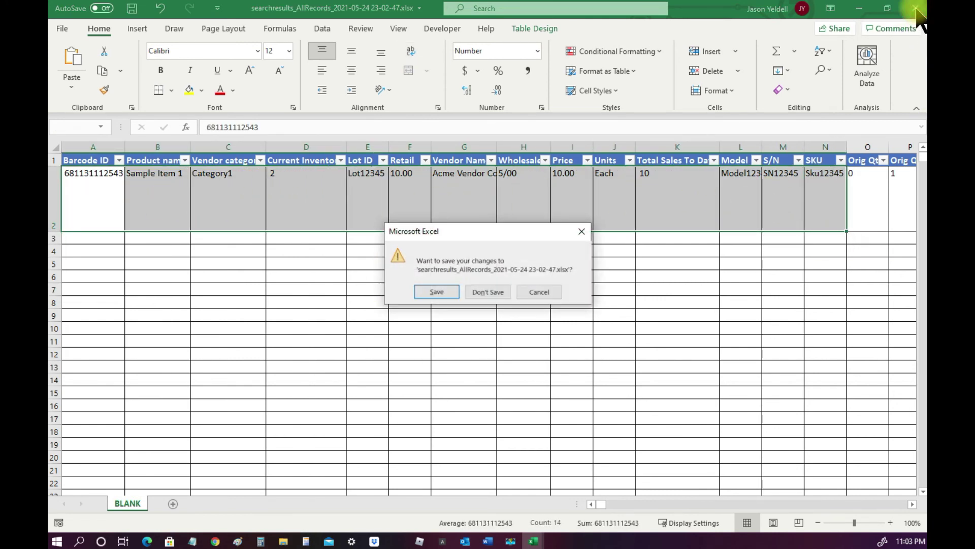
left_click(491, 291)
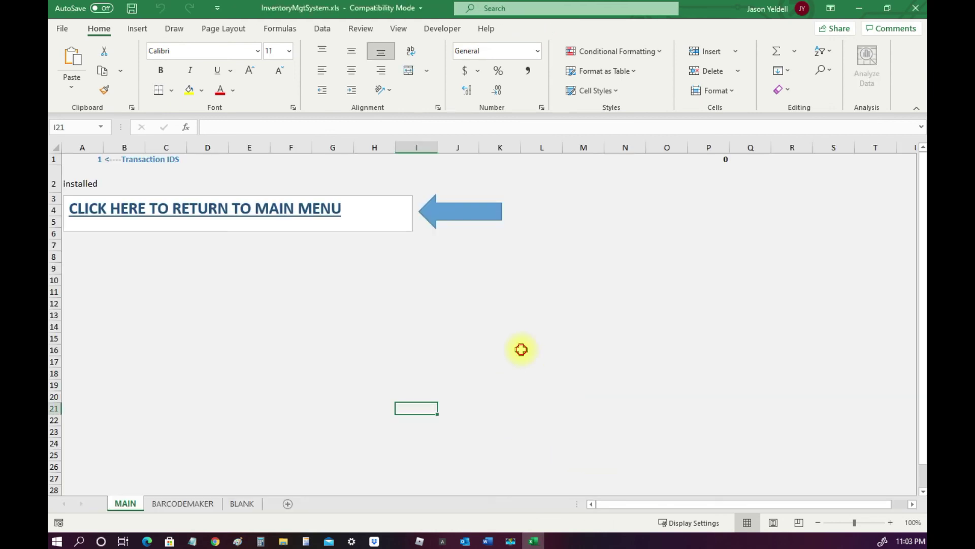
left_click(522, 350)
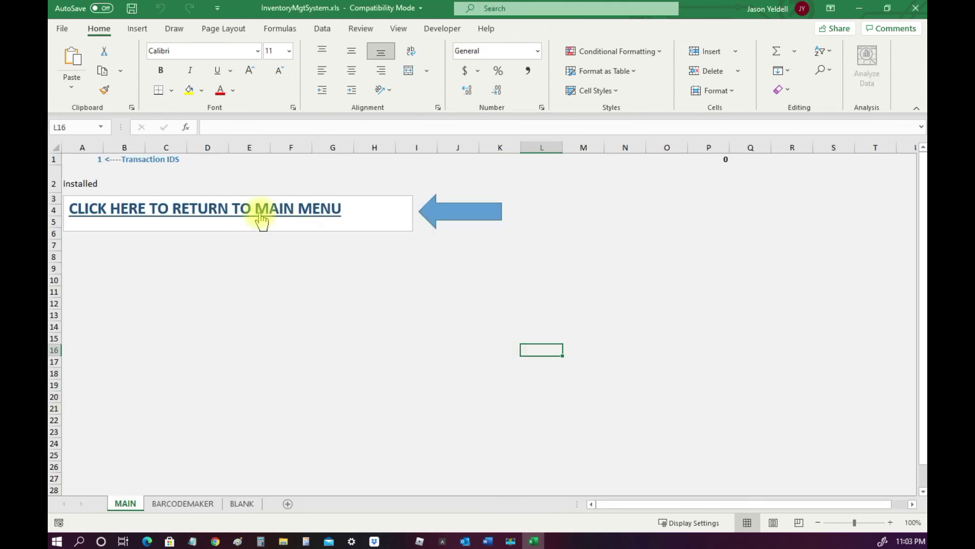
left_click(299, 220)
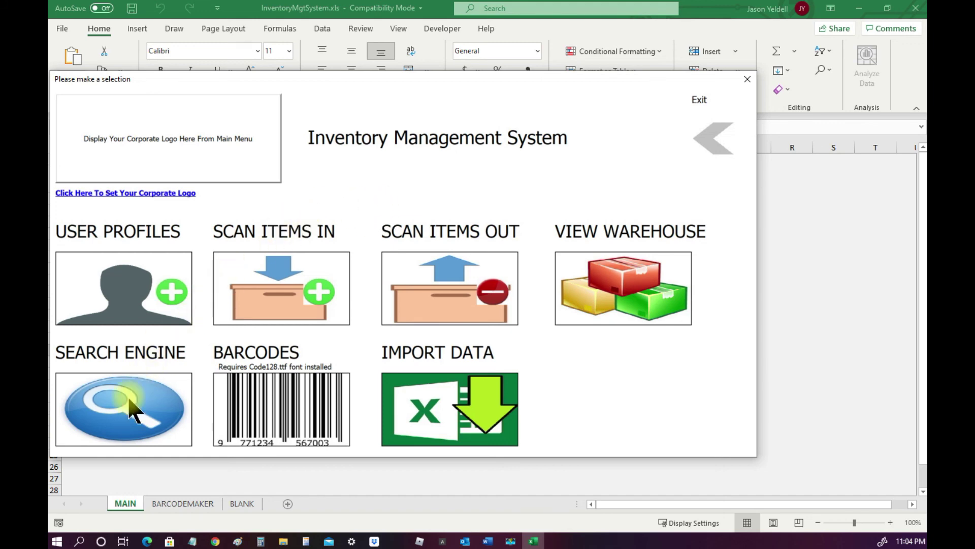
Log into the Search Engine with the technician's employee ID and dismiss the welcome
left_click(123, 422)
type("12345")
left_click(579, 318)
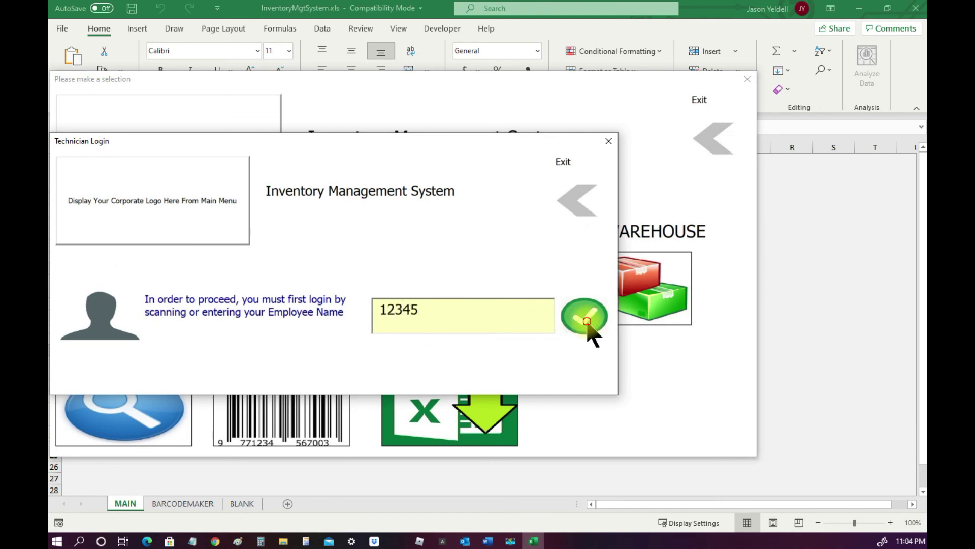
left_click(573, 337)
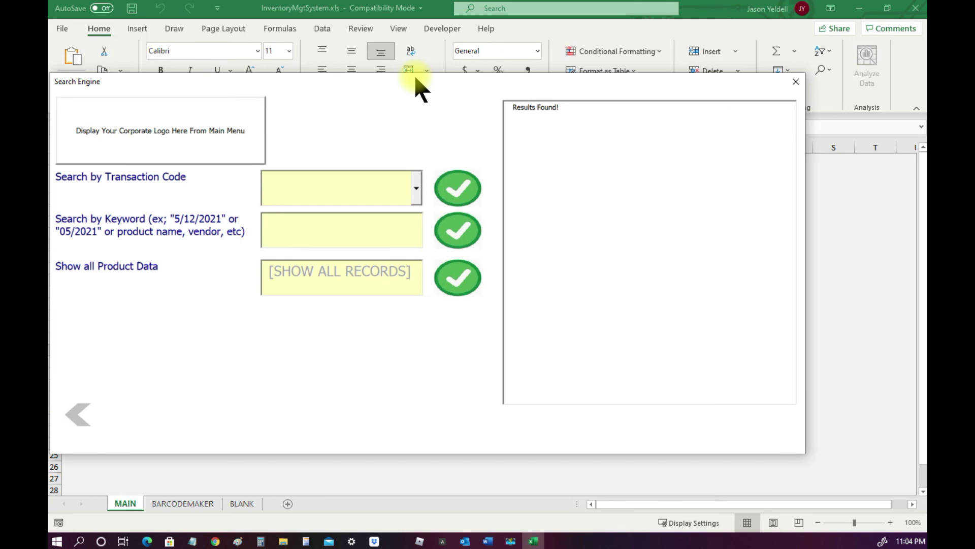
Search transaction code EIS_1, review Sample Item 1's one-unit transfer out, and return to the main menu
left_click(417, 189)
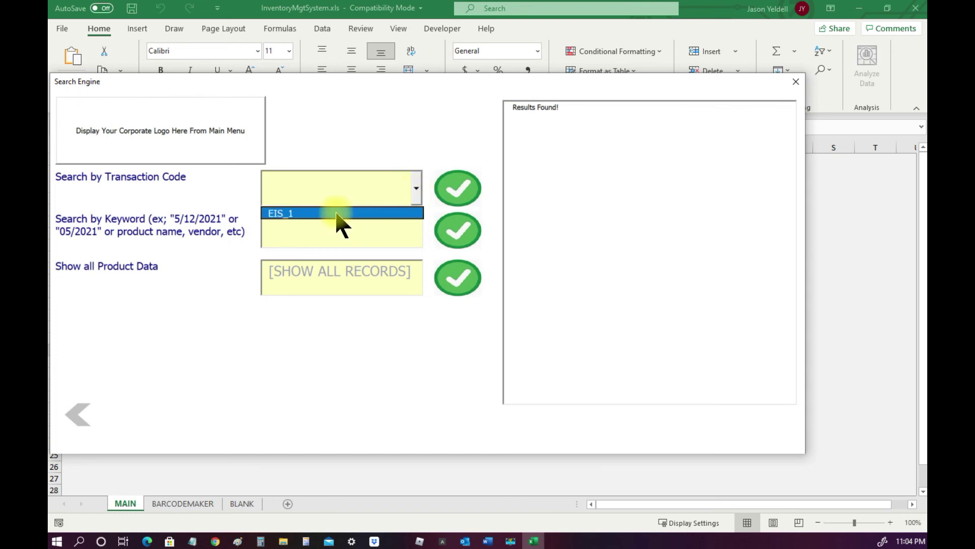
left_click(282, 213)
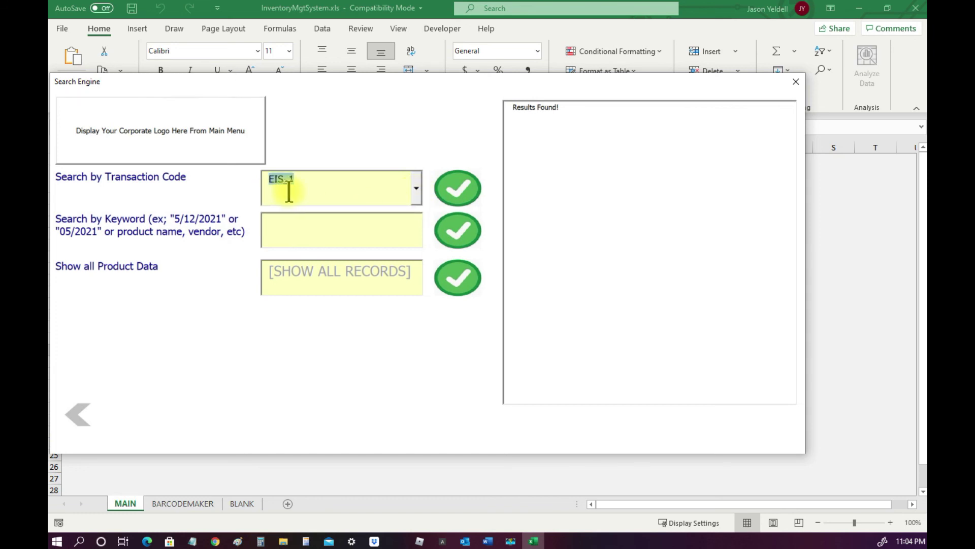
left_click(453, 187)
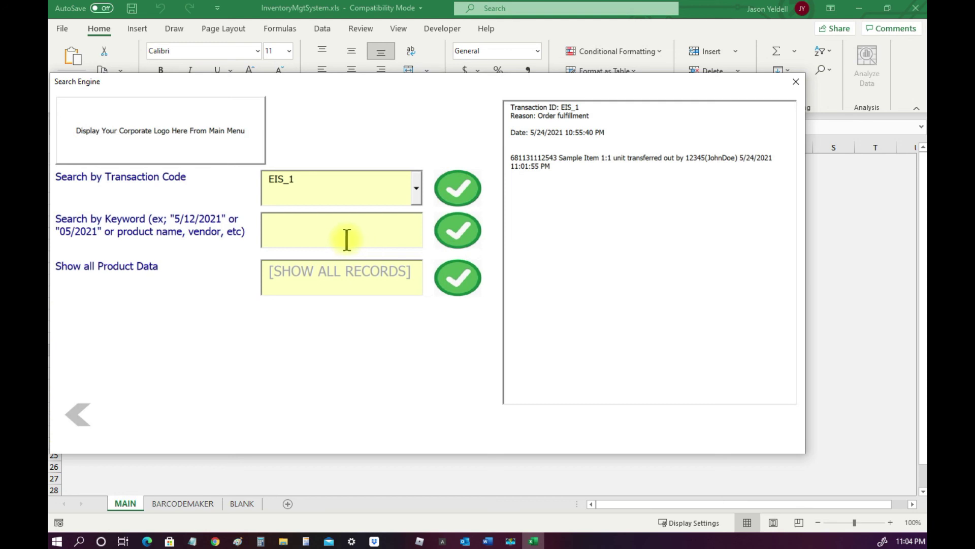
left_click(331, 234)
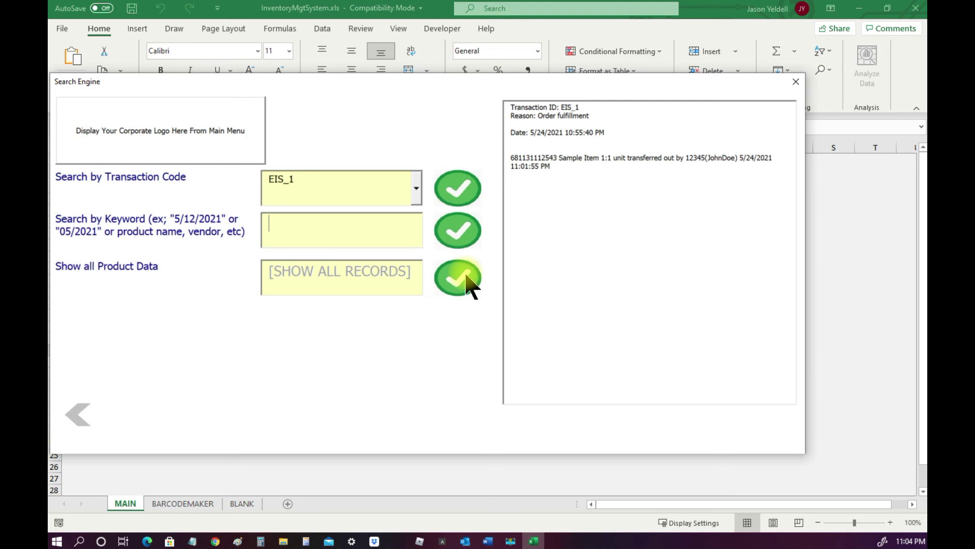
left_click(77, 417)
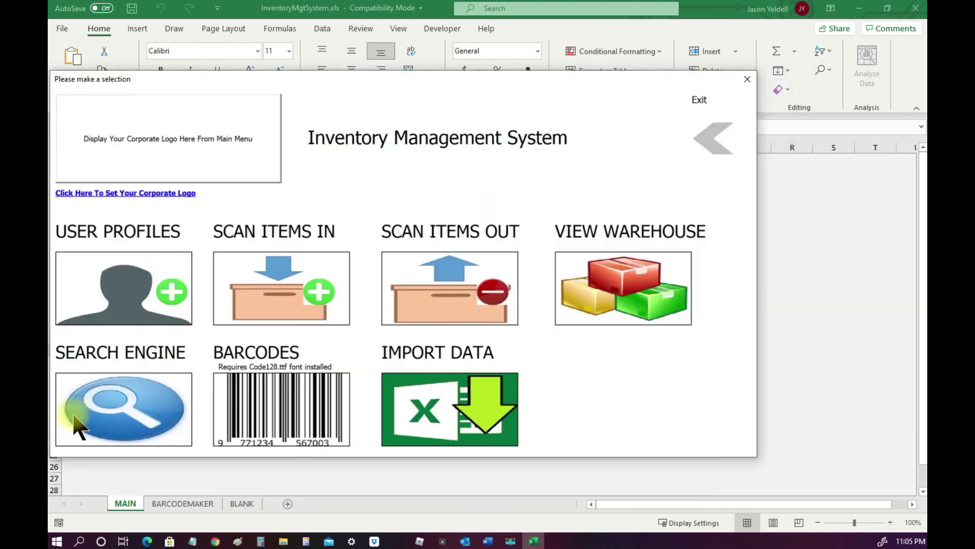